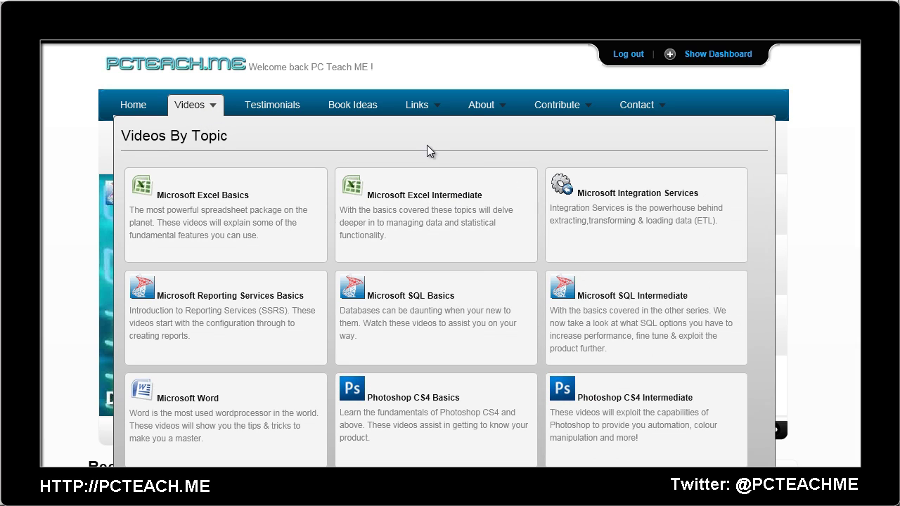
Leave the PCTeach.me videos-by-topic page for an empty Visual Studio (BIDS) workspace
{"action": "mouse_move", "coordinate": [570, 112]}
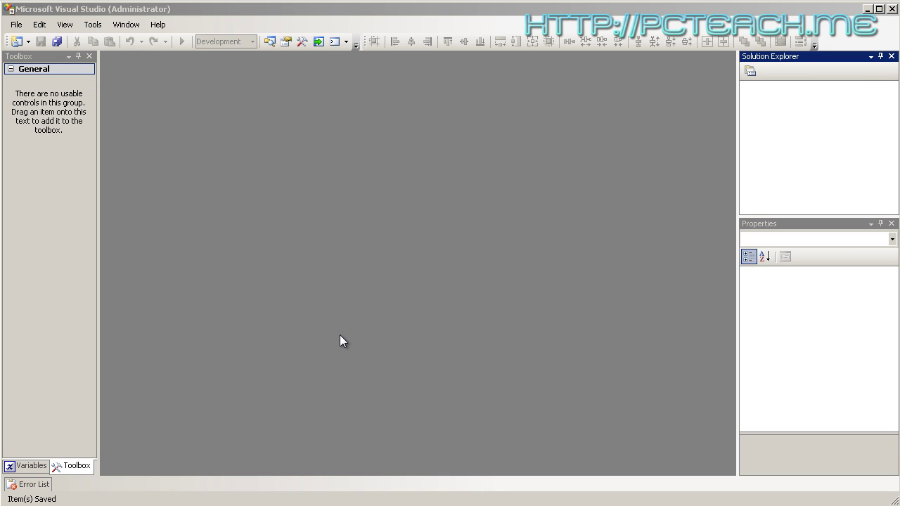
Start a new Analysis Services project named 'My First Cube'
{"action": "left_click", "coordinate": [15, 24]}
{"action": "mouse_move", "coordinate": [39, 24]}
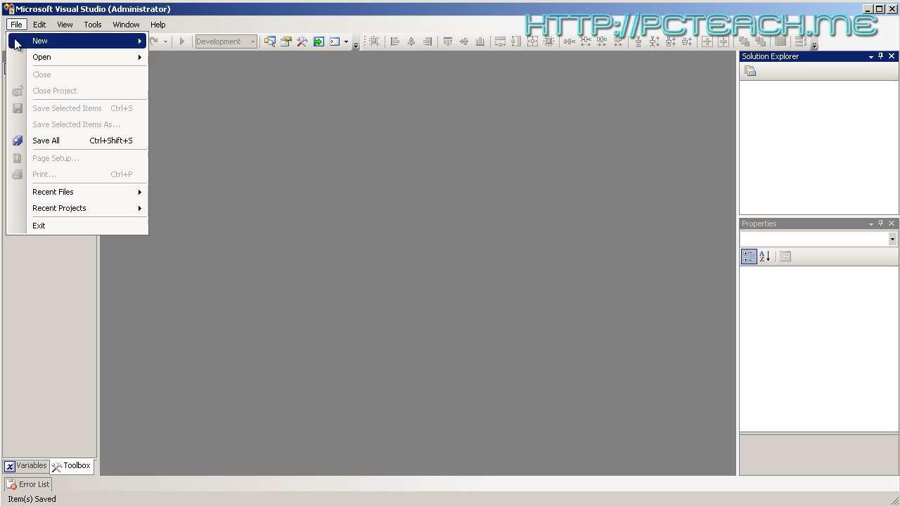
{"action": "mouse_move", "coordinate": [28, 40]}
{"action": "left_click", "coordinate": [187, 40]}
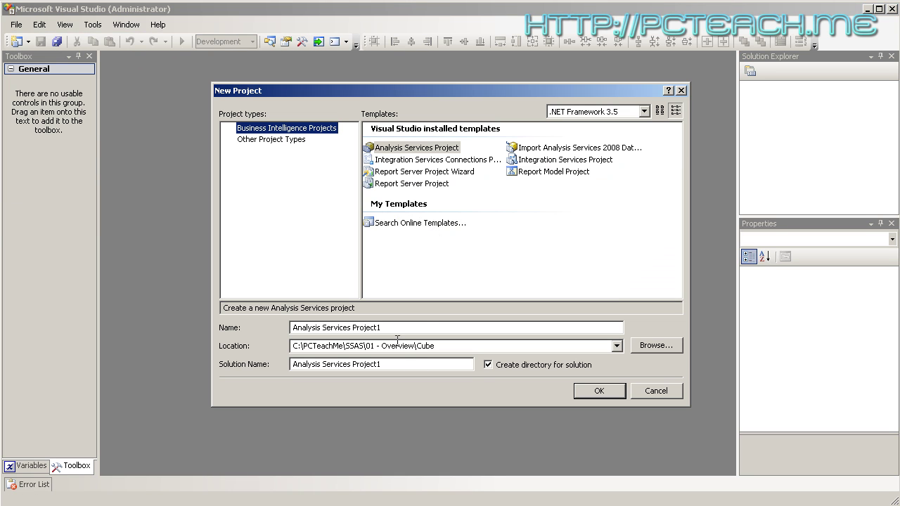
{"action": "left_click_drag", "start_coordinate": [379, 327], "coordinate": [199, 320]}
{"action": "type", "text": "My"}
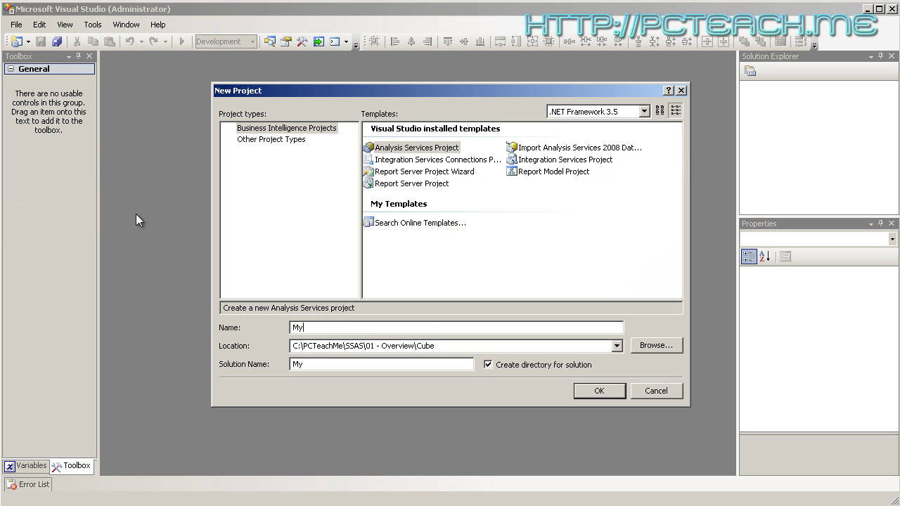
{"action": "type", "text": " First Cube"}
Set the project location to the SSAS '02 - First Cube' folder and create it
{"action": "left_click", "coordinate": [651, 346]}
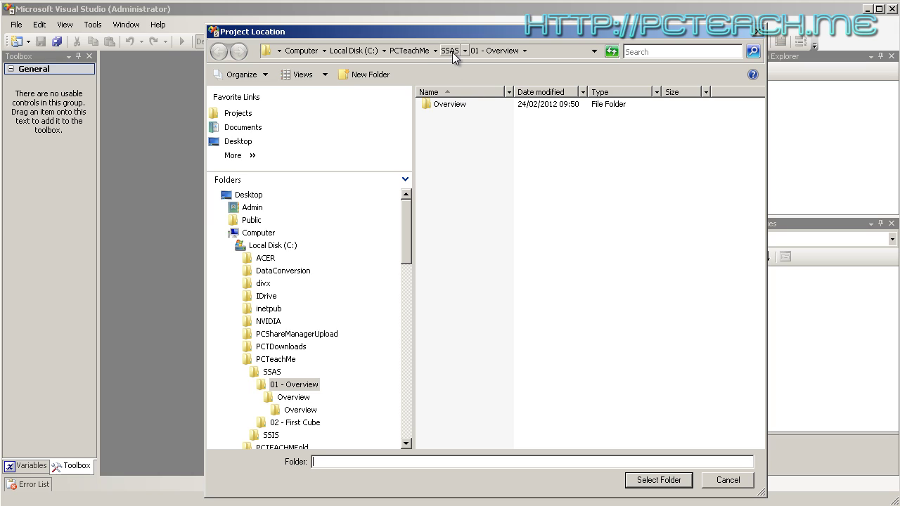
{"action": "left_click", "coordinate": [449, 51]}
{"action": "left_click", "coordinate": [450, 118]}
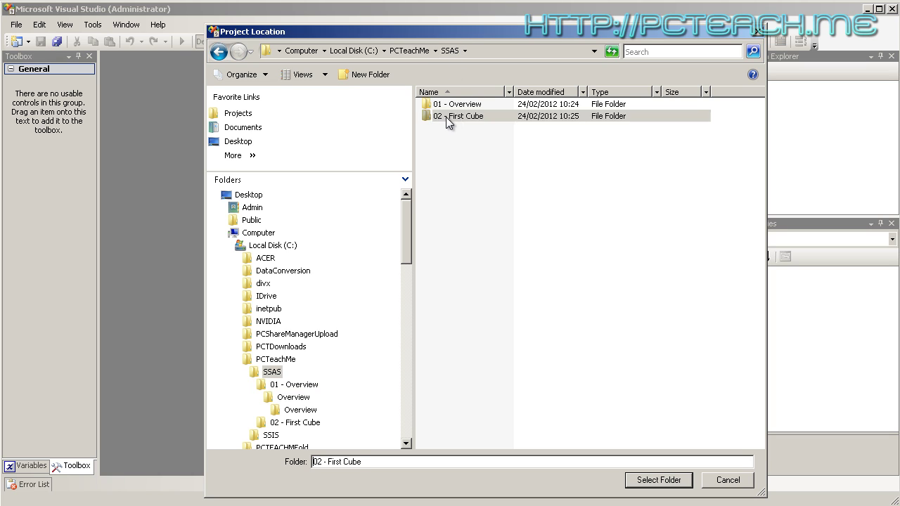
{"action": "double_click", "coordinate": [464, 118]}
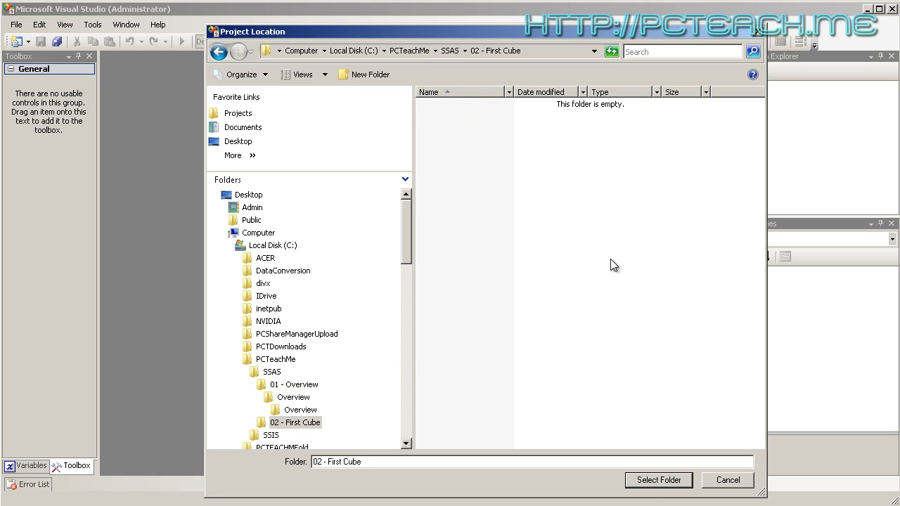
{"action": "left_click", "coordinate": [647, 481]}
{"action": "left_click", "coordinate": [595, 391]}
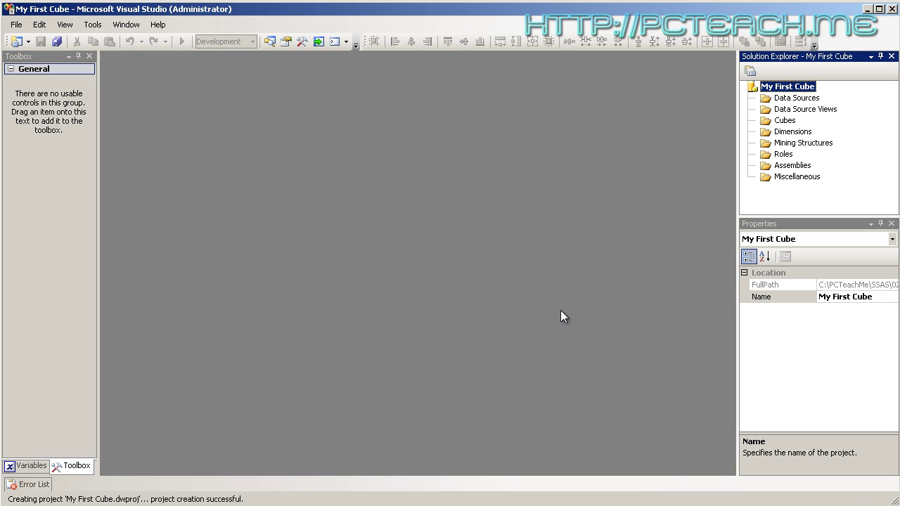
Launch the New Data Source wizard and begin a new connection, keeping the default provider
{"action": "right_click", "coordinate": [778, 100]}
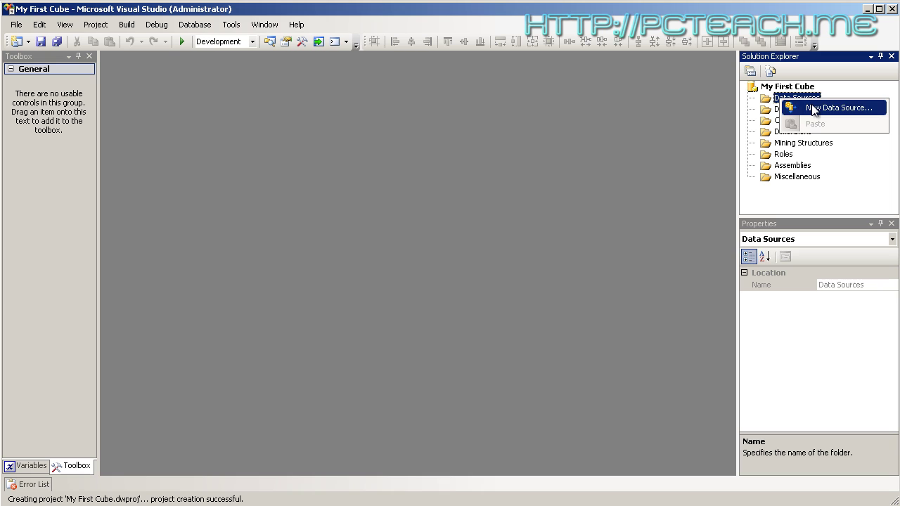
{"action": "left_click", "coordinate": [798, 108]}
{"action": "left_click", "coordinate": [481, 389]}
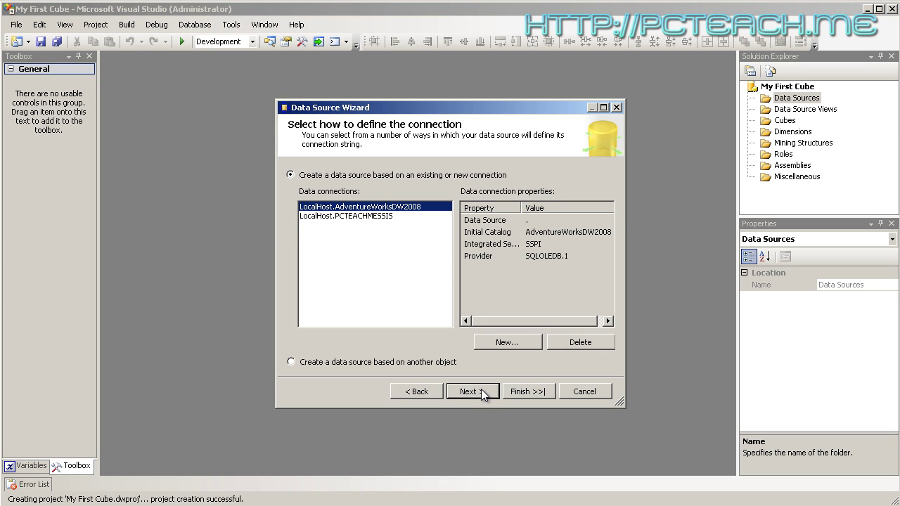
{"action": "left_click", "coordinate": [499, 345]}
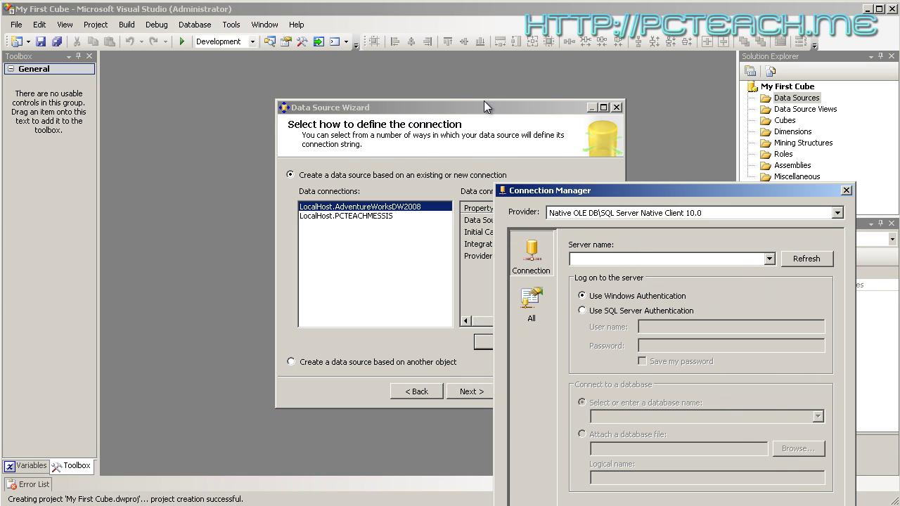
{"action": "left_click", "coordinate": [699, 118]}
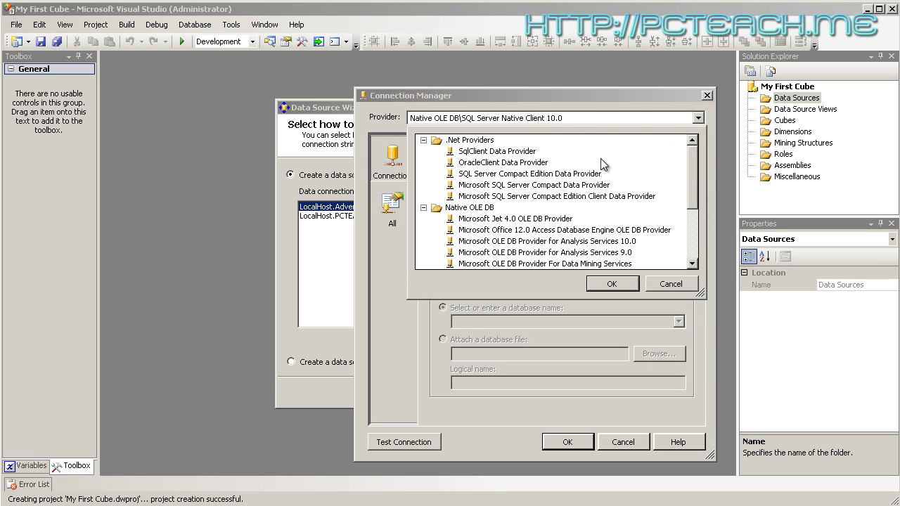
{"action": "left_click", "coordinate": [669, 283]}
Connect to server '.' and the AdventureWorksDW2008 database, and test the connection successfully
{"action": "left_click", "coordinate": [477, 163]}
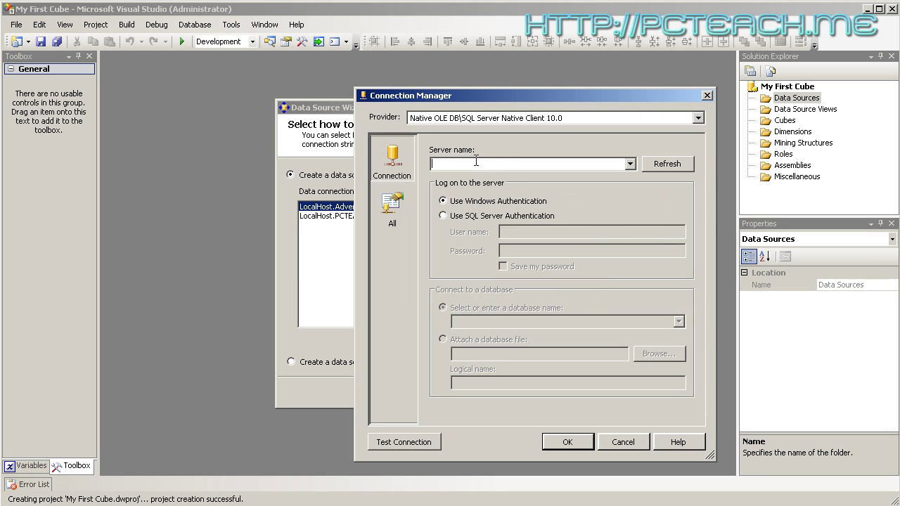
{"action": "type", "text": "."}
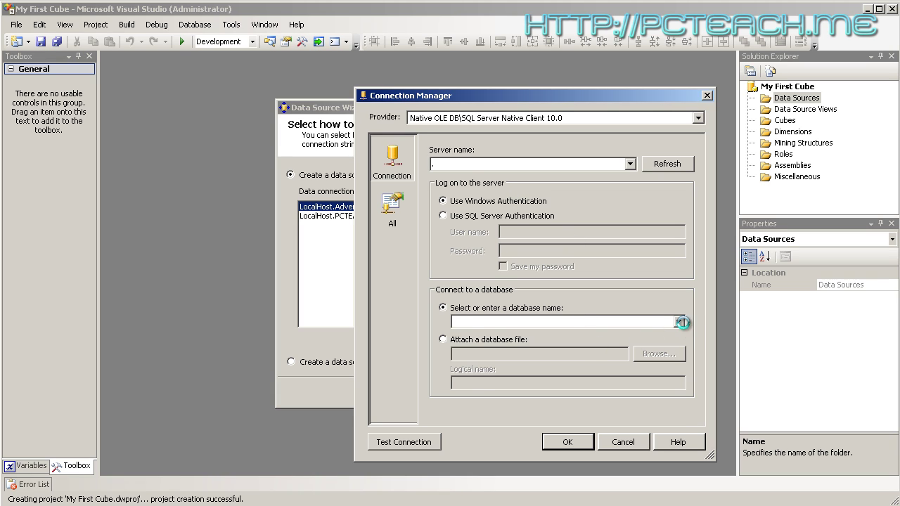
{"action": "left_click", "coordinate": [679, 321]}
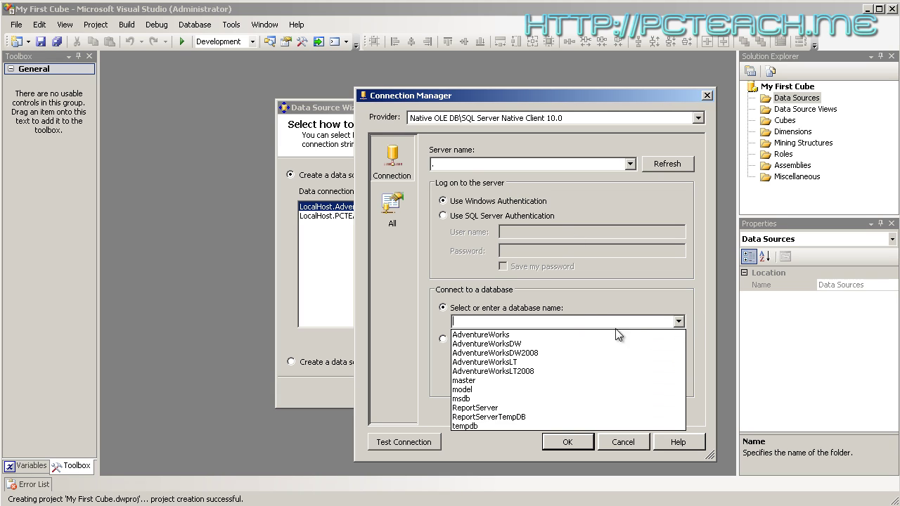
{"action": "left_click", "coordinate": [545, 353]}
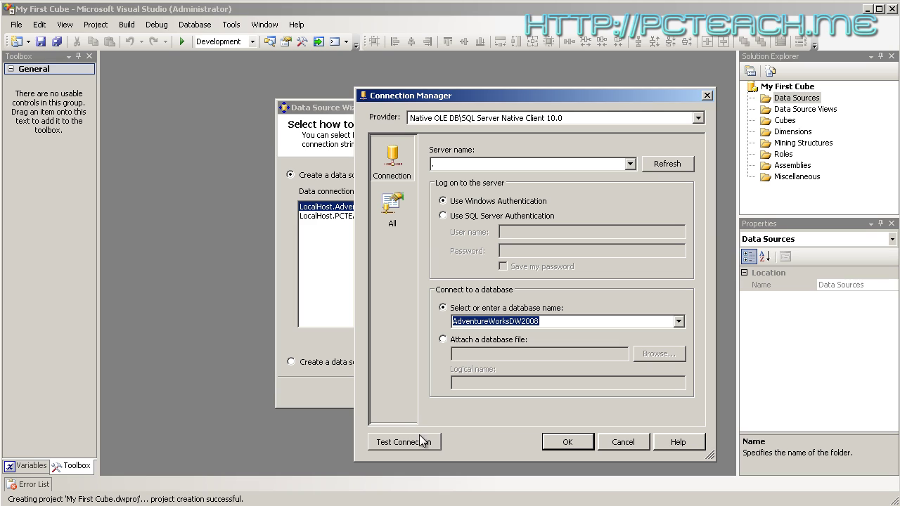
{"action": "left_click", "coordinate": [412, 448]}
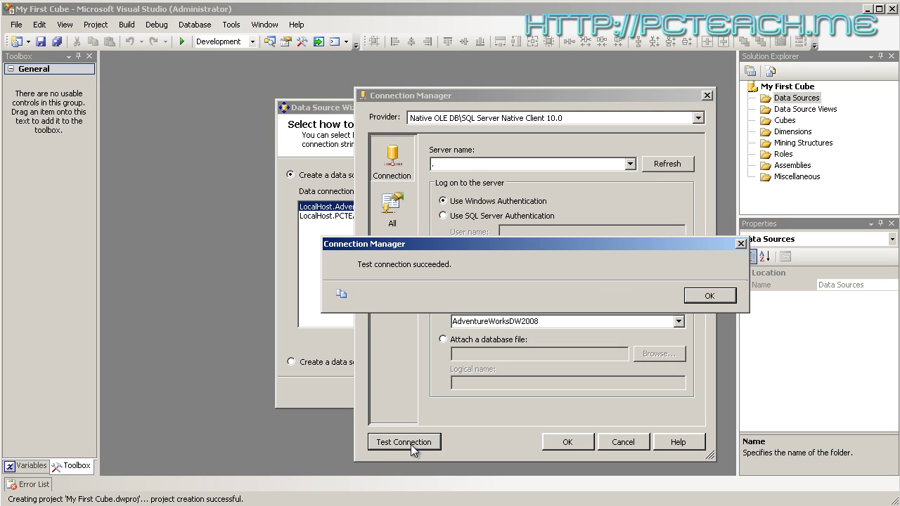
{"action": "left_click", "coordinate": [696, 298]}
{"action": "left_click", "coordinate": [559, 441]}
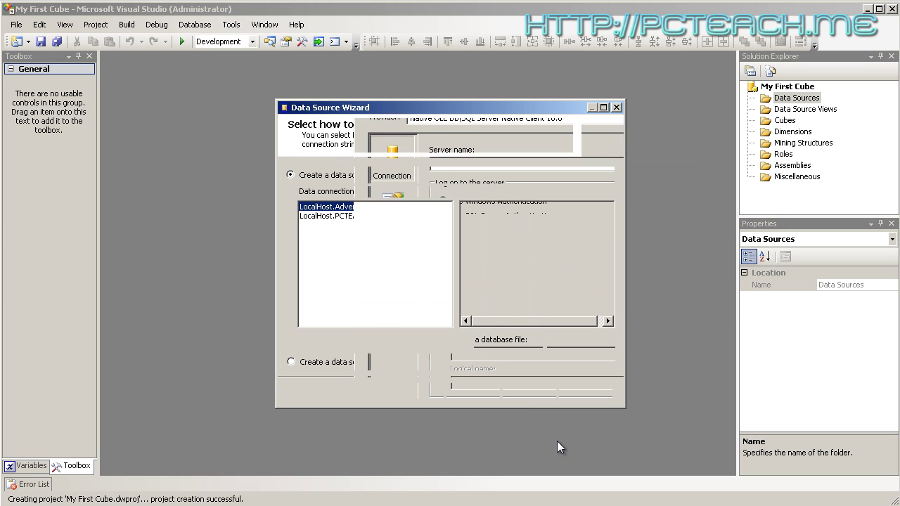
Use the current user's credentials and name the data source dsAdventureWorksDW2008
{"action": "left_click", "coordinate": [477, 392]}
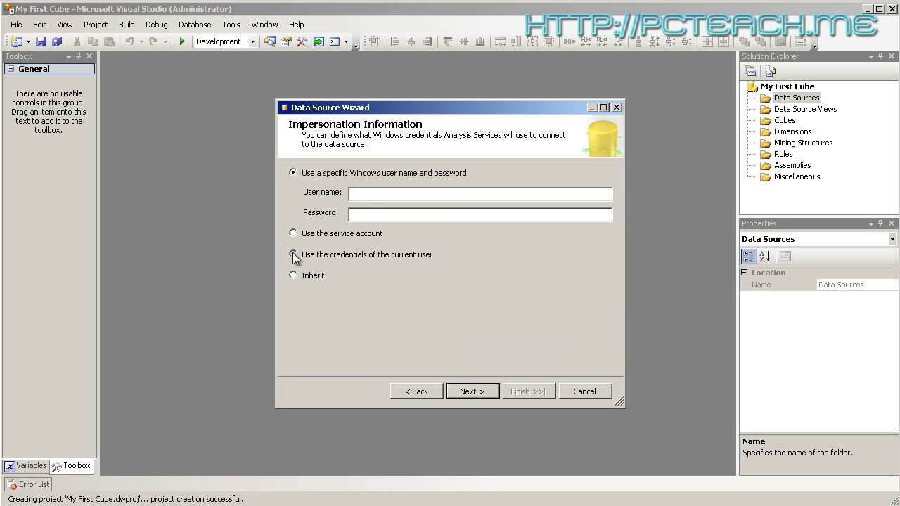
{"action": "left_click", "coordinate": [293, 254]}
{"action": "left_click", "coordinate": [472, 391]}
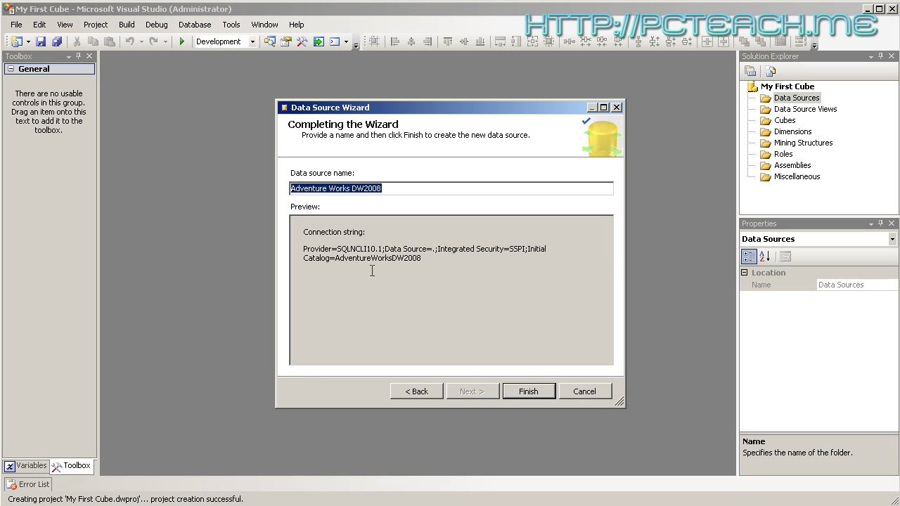
{"action": "left_click", "coordinate": [294, 187]}
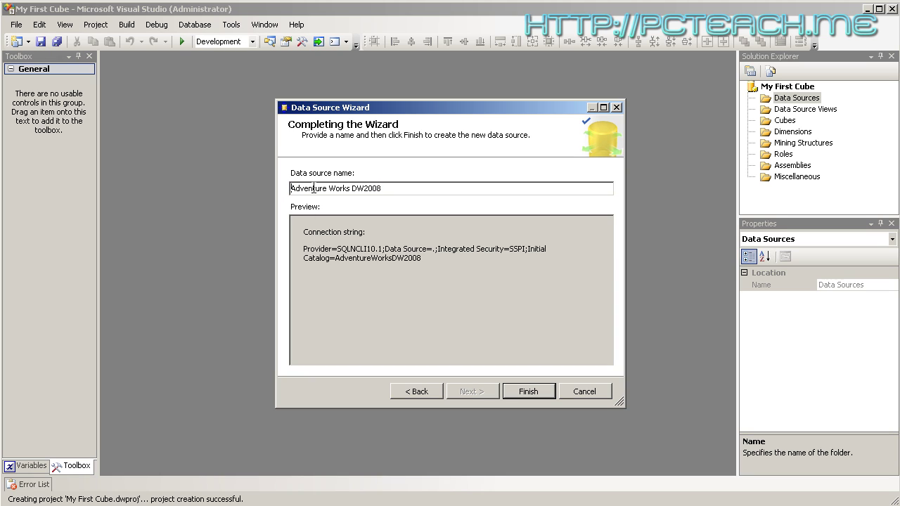
{"action": "type", "text": "ds"}
{"action": "key", "text": "Right"}
{"action": "key", "text": "Delete"}
{"action": "key", "text": "Return"}
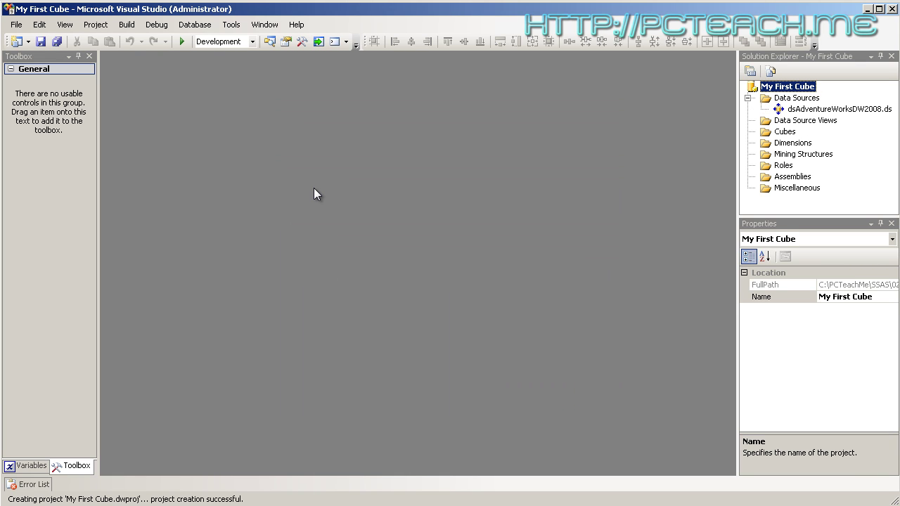
{"action": "left_click", "coordinate": [776, 121]}
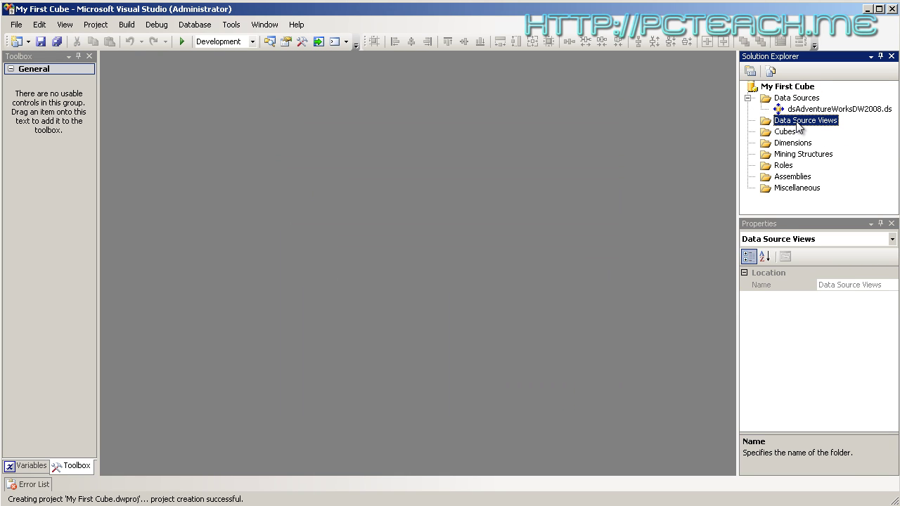
Start a new data source view on dsAdventureWorksDW2008 and enlarge the wizard window
{"action": "right_click", "coordinate": [792, 121]}
{"action": "left_click", "coordinate": [829, 127]}
{"action": "left_click", "coordinate": [482, 391]}
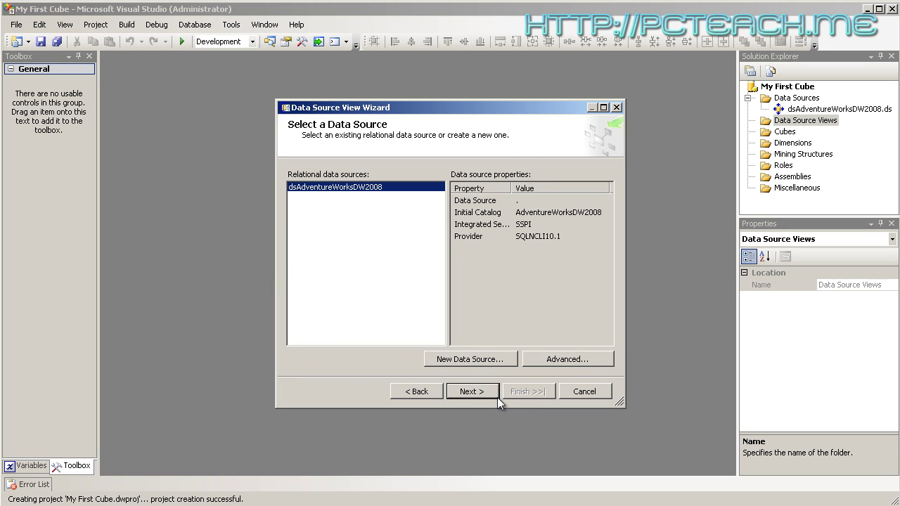
{"action": "left_click", "coordinate": [480, 391]}
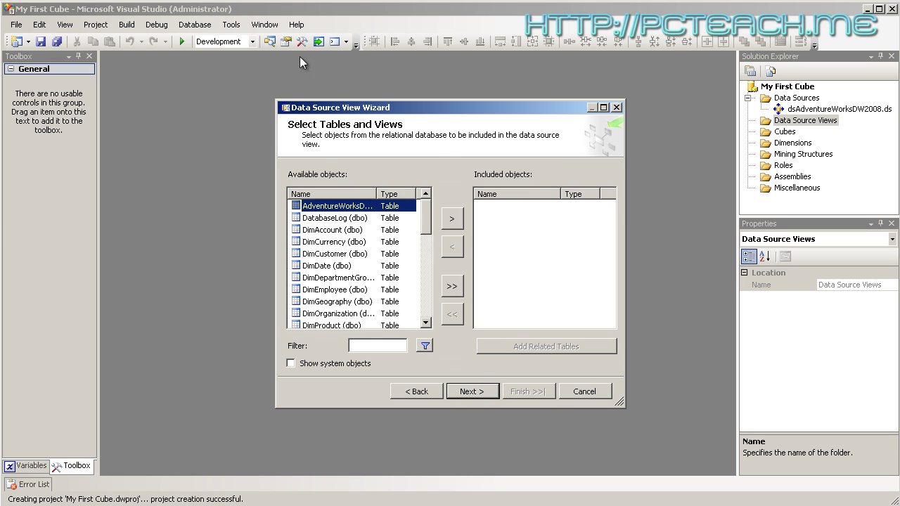
{"action": "left_click_drag", "start_coordinate": [301, 86], "coordinate": [302, 86]}
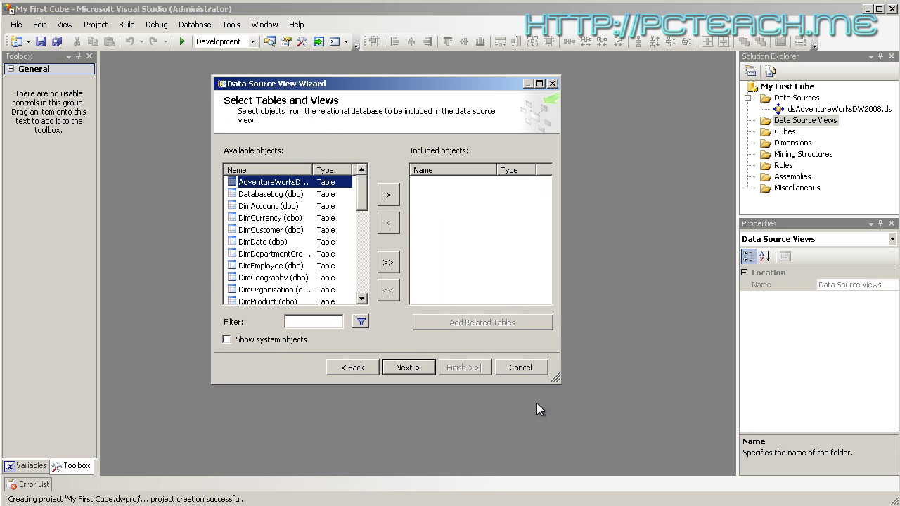
{"action": "left_click_drag", "start_coordinate": [553, 378], "coordinate": [687, 474]}
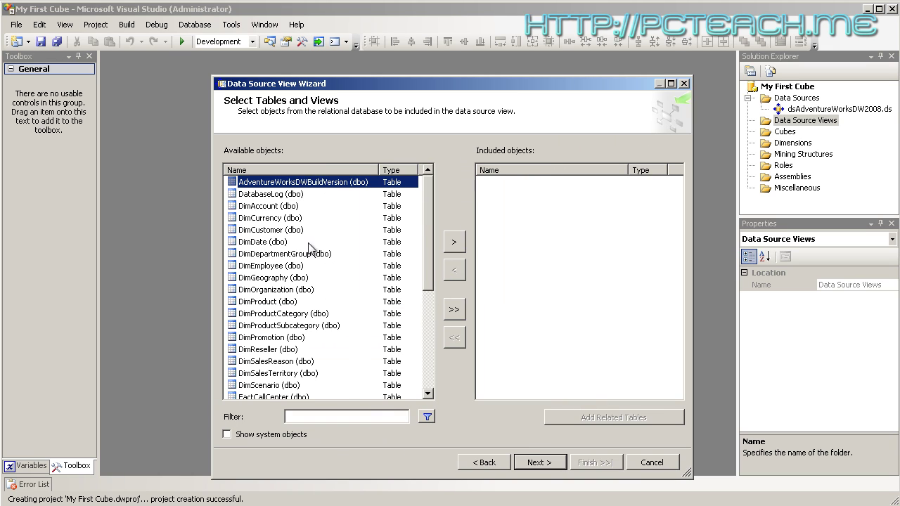
Include DimCustomer and FactInternetSales plus all their related tables
{"action": "left_click", "coordinate": [273, 232]}
{"action": "left_click", "coordinate": [454, 243]}
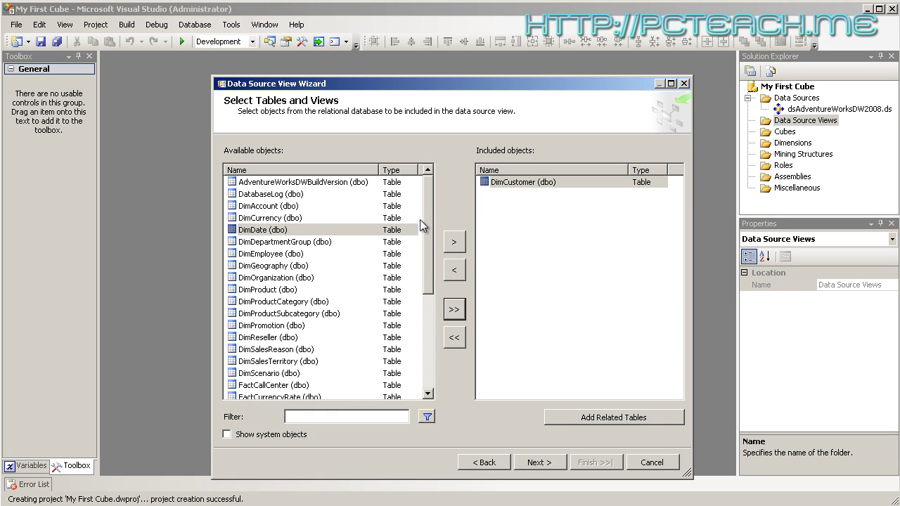
{"action": "scroll", "coordinate": [427, 255], "scroll_direction": "down", "scroll_amount": 2}
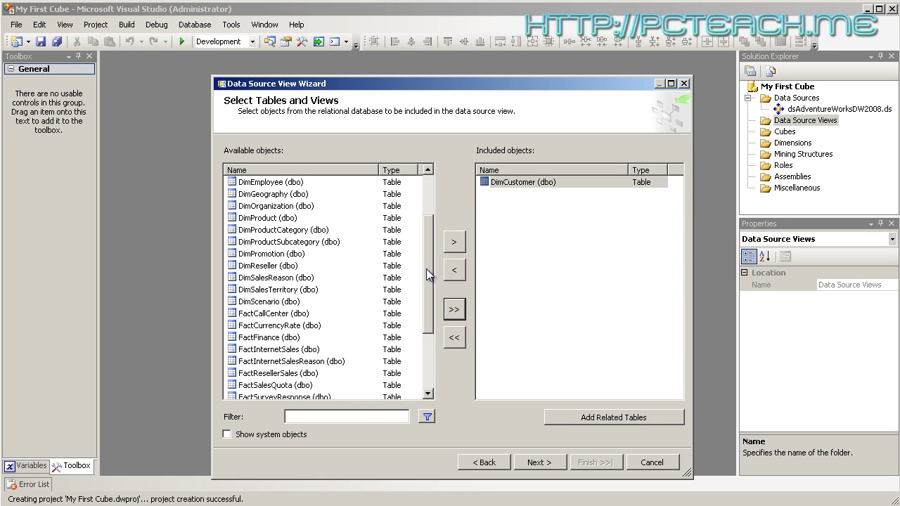
{"action": "left_click", "coordinate": [263, 350]}
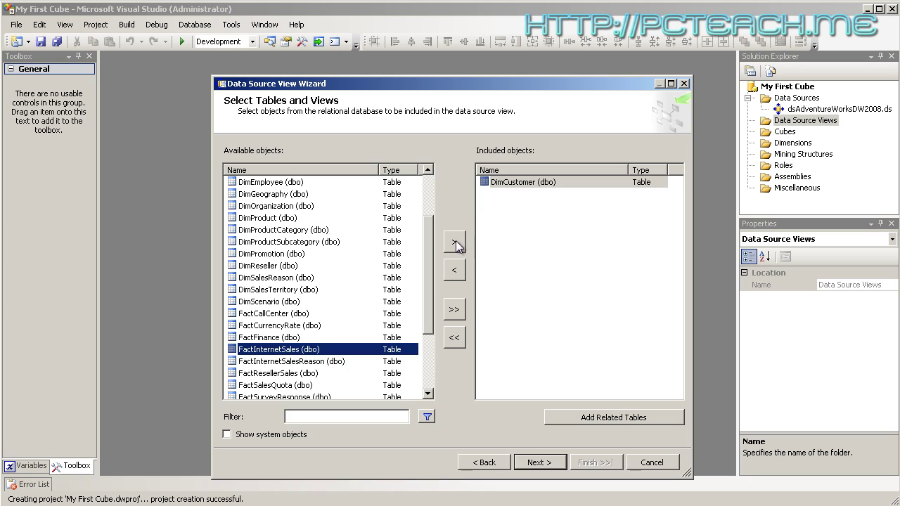
{"action": "left_click", "coordinate": [454, 241]}
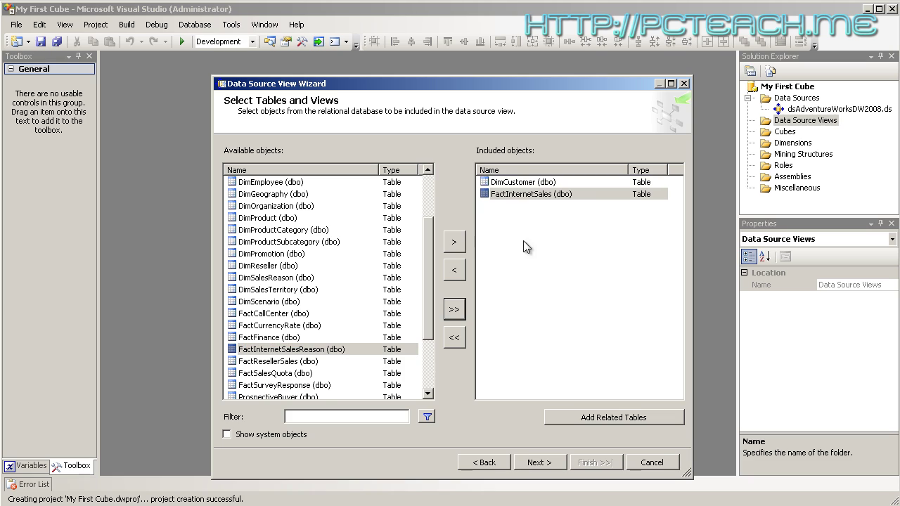
{"action": "left_click", "coordinate": [526, 184]}
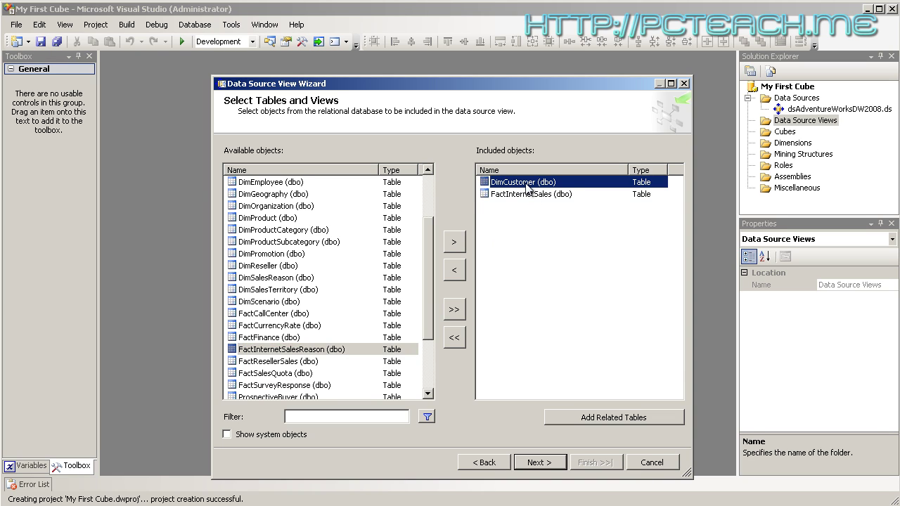
{"action": "left_click", "coordinate": [597, 418]}
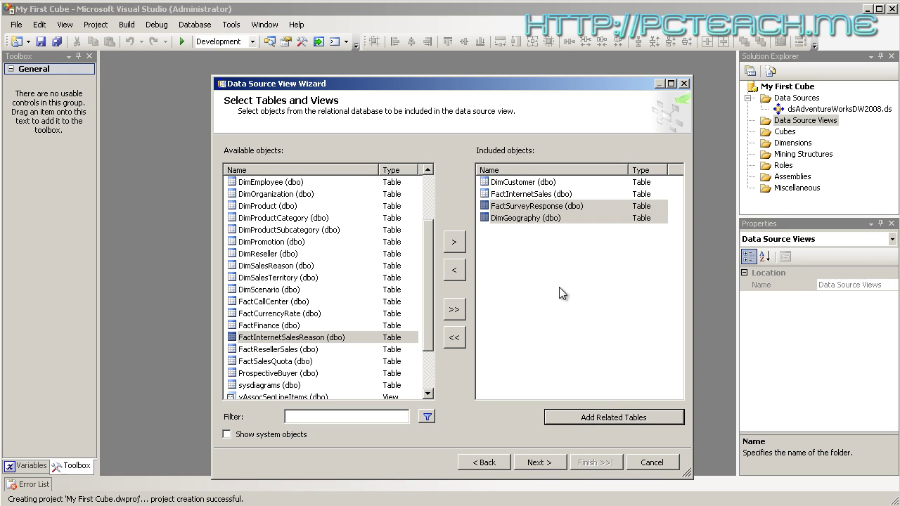
{"action": "left_click", "coordinate": [521, 195]}
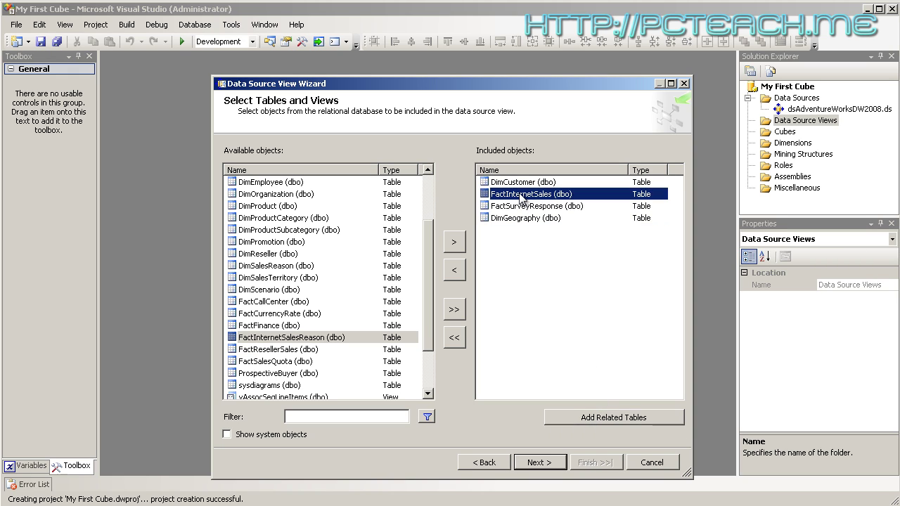
{"action": "left_click", "coordinate": [618, 418]}
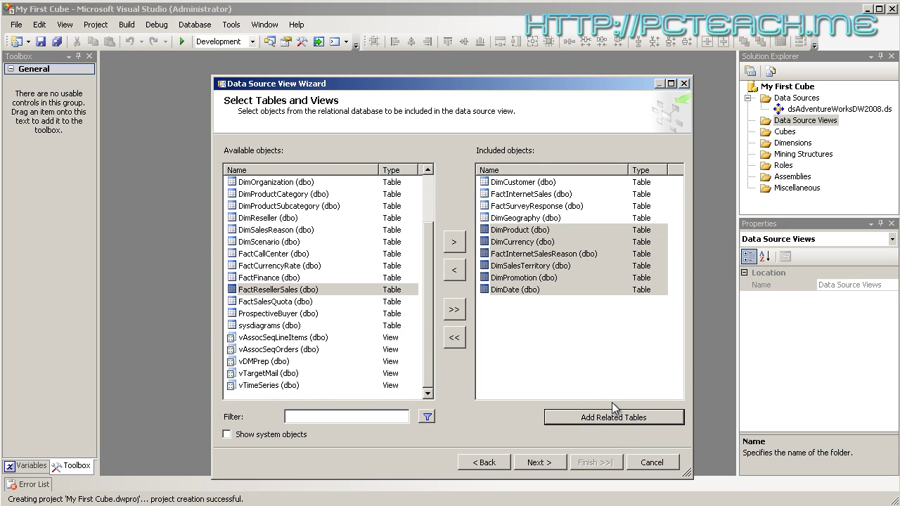
{"action": "left_click", "coordinate": [537, 182]}
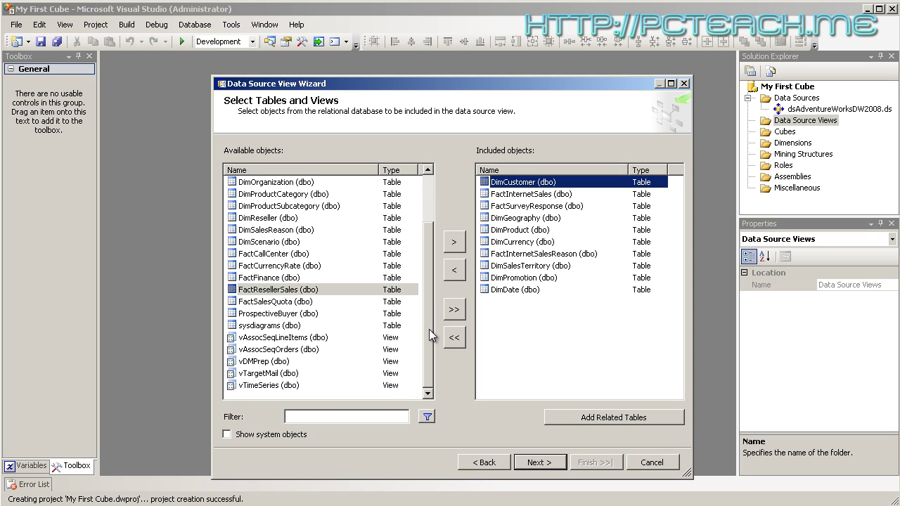
{"action": "left_click_drag", "start_coordinate": [428, 329], "coordinate": [432, 270]}
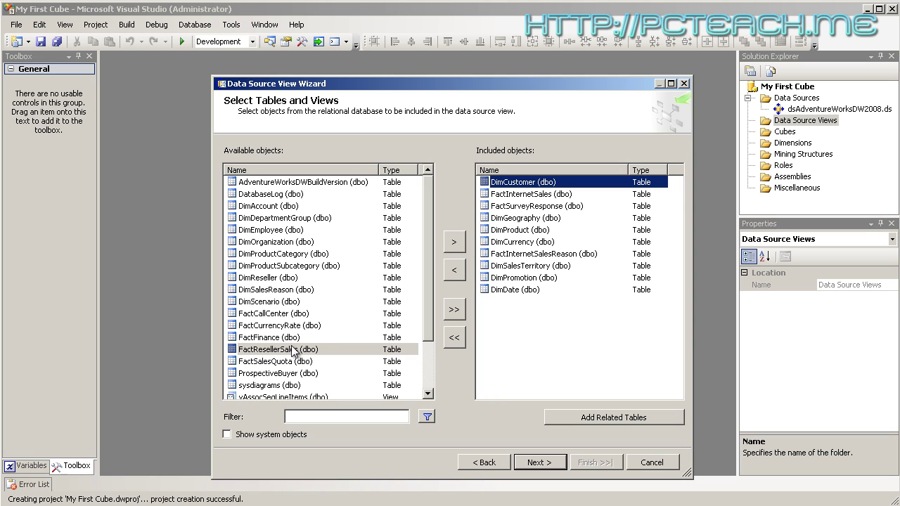
Name the view dsvAdventureWorksDW2008 and finish the wizard
{"action": "left_click", "coordinate": [552, 460]}
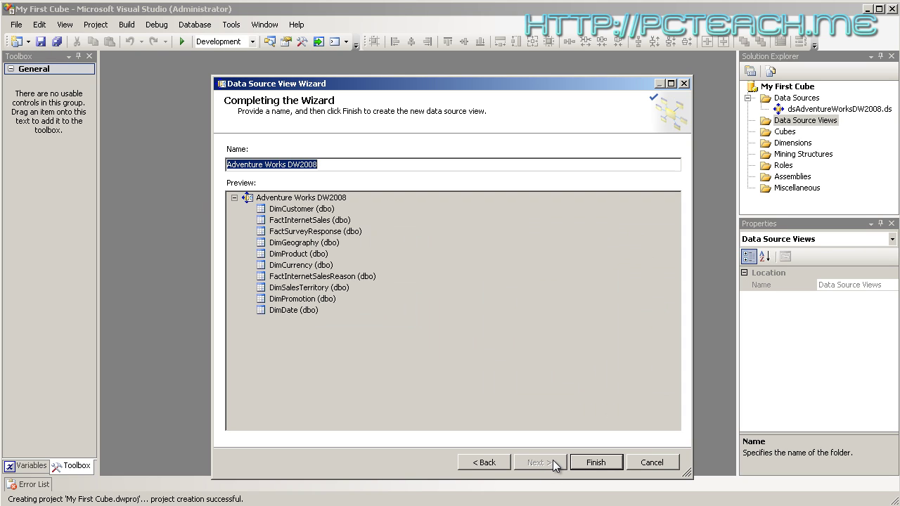
{"action": "left_click", "coordinate": [251, 165]}
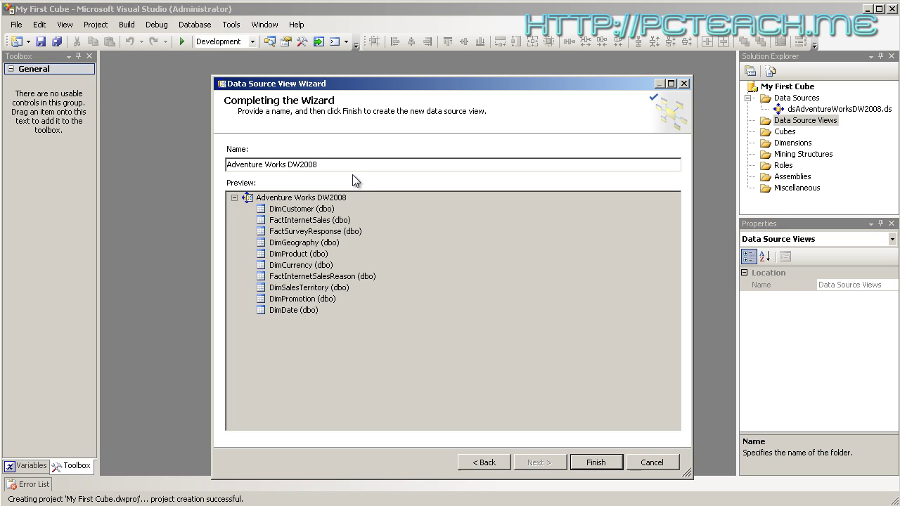
{"action": "key", "text": "Home"}
{"action": "type", "text": "dsv"}
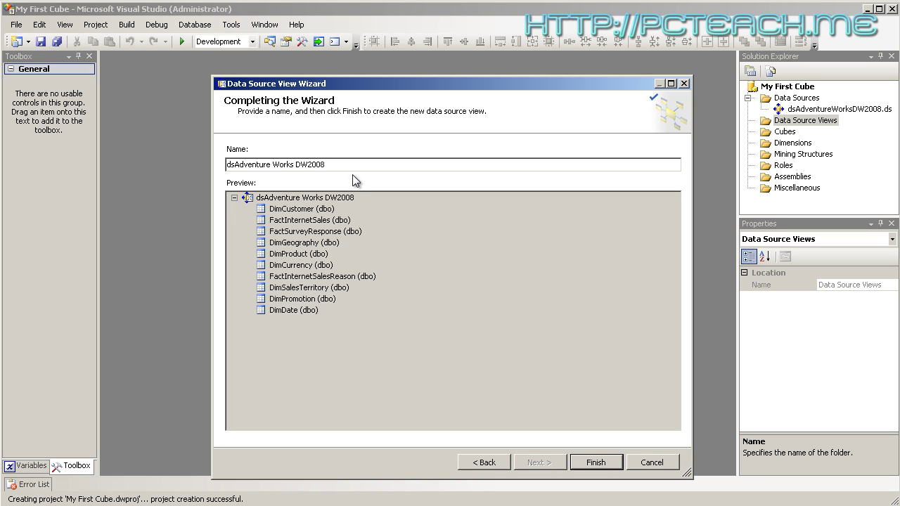
{"action": "key", "text": "Right"}
{"action": "key", "text": "Right"}
{"action": "key", "text": "Delete"}
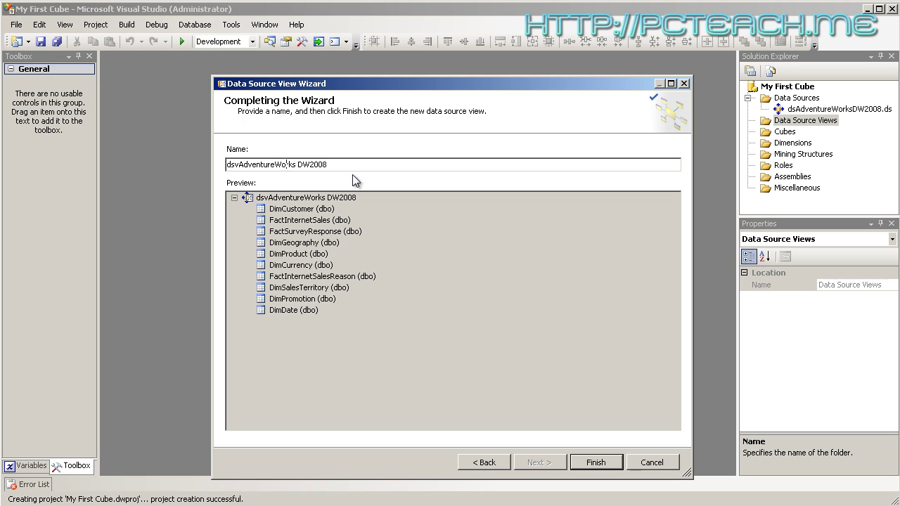
{"action": "key", "text": "Right"}
{"action": "key", "text": "Right"}
{"action": "key", "text": "Right"}
{"action": "key", "text": "Right"}
{"action": "key", "text": "Right"}
{"action": "key", "text": "Delete"}
{"action": "left_click", "coordinate": [594, 464]}
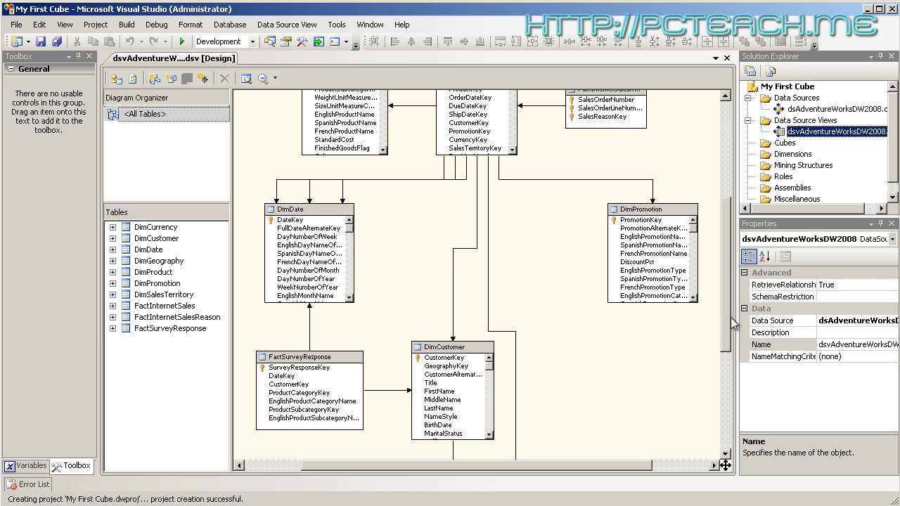
Review the diagram tables, then open the options for Customer's Full Name column
{"action": "left_click_drag", "start_coordinate": [728, 312], "coordinate": [726, 209]}
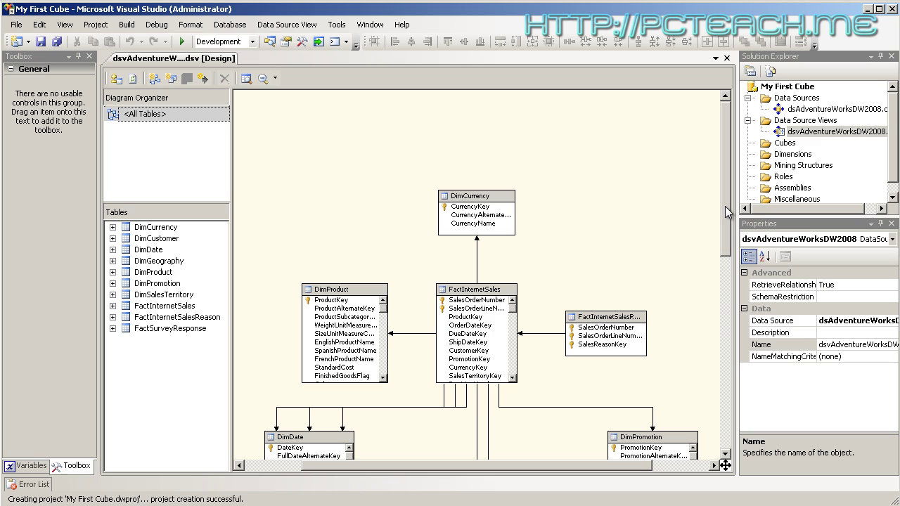
{"action": "left_click_drag", "start_coordinate": [726, 209], "coordinate": [727, 388]}
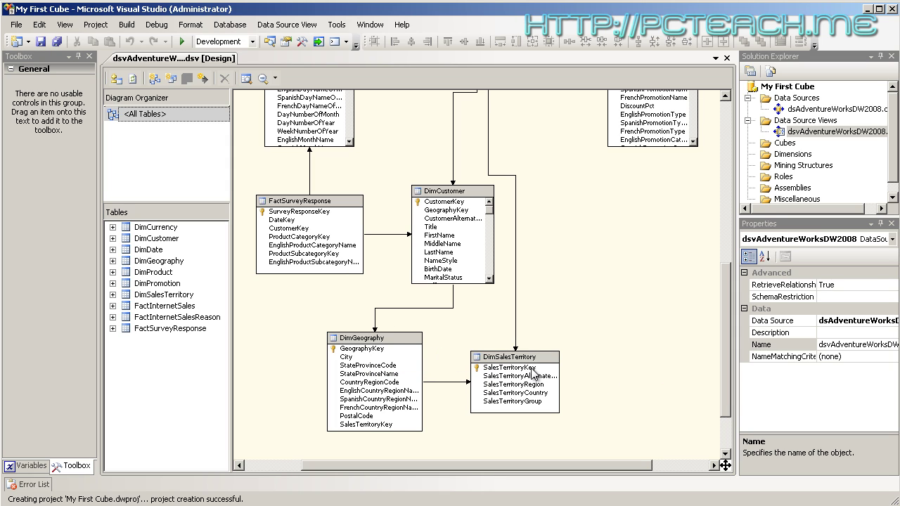
{"action": "left_click_drag", "start_coordinate": [727, 348], "coordinate": [728, 251]}
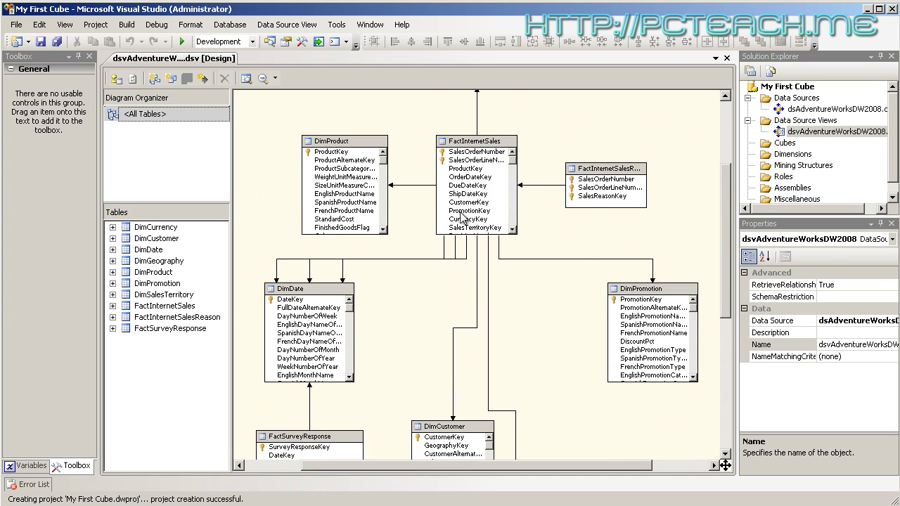
{"action": "left_click_drag", "start_coordinate": [727, 252], "coordinate": [723, 359]}
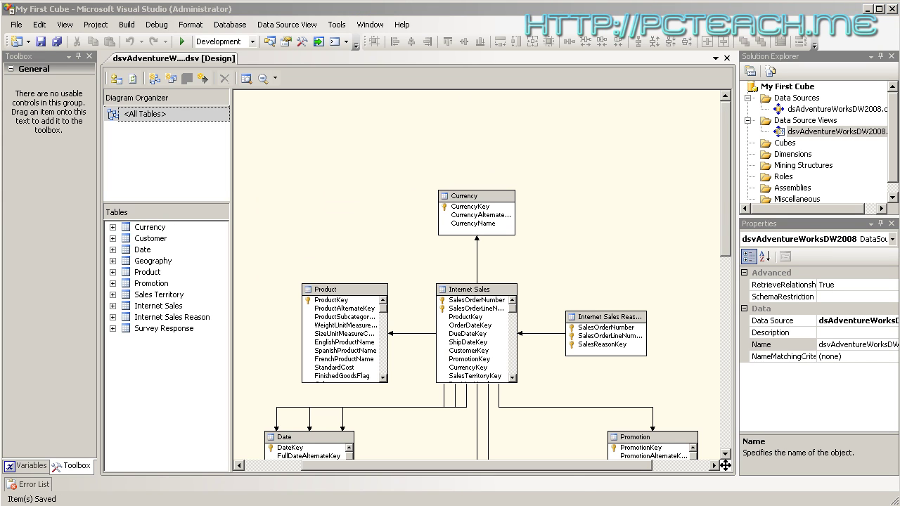
{"action": "left_click_drag", "start_coordinate": [728, 216], "coordinate": [726, 335]}
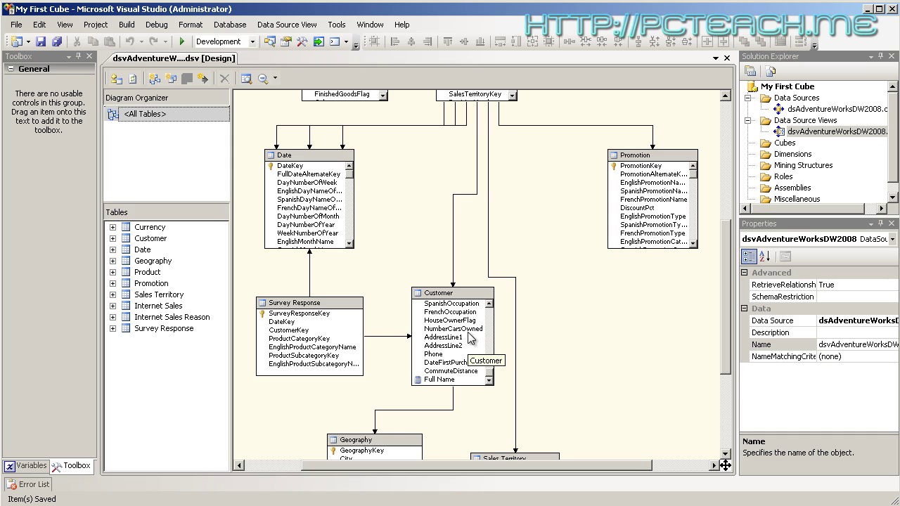
{"action": "left_click", "coordinate": [444, 380]}
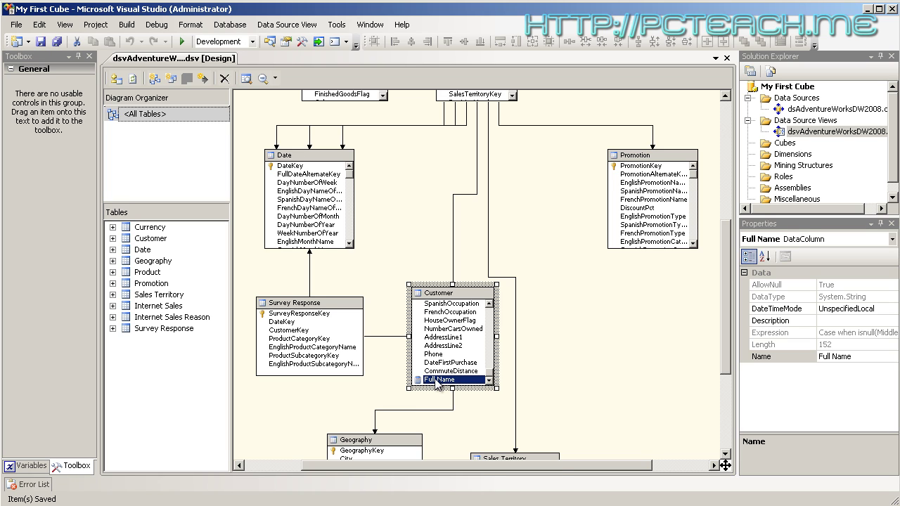
{"action": "right_click", "coordinate": [437, 381]}
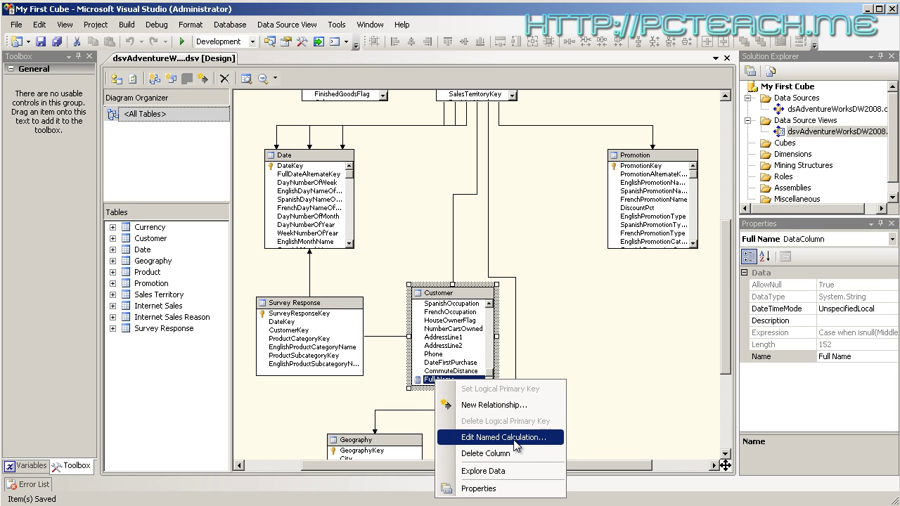
{"action": "left_click", "coordinate": [513, 438]}
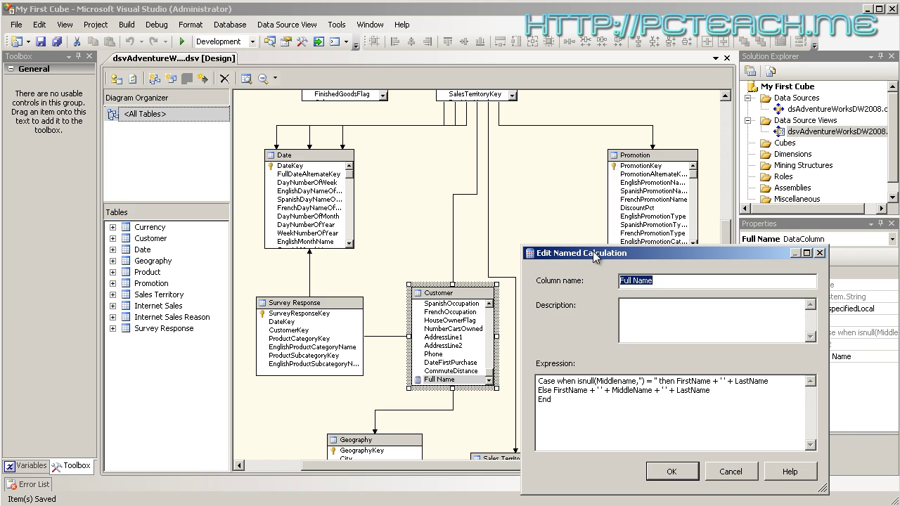
{"action": "left_click_drag", "start_coordinate": [593, 251], "coordinate": [387, 152]}
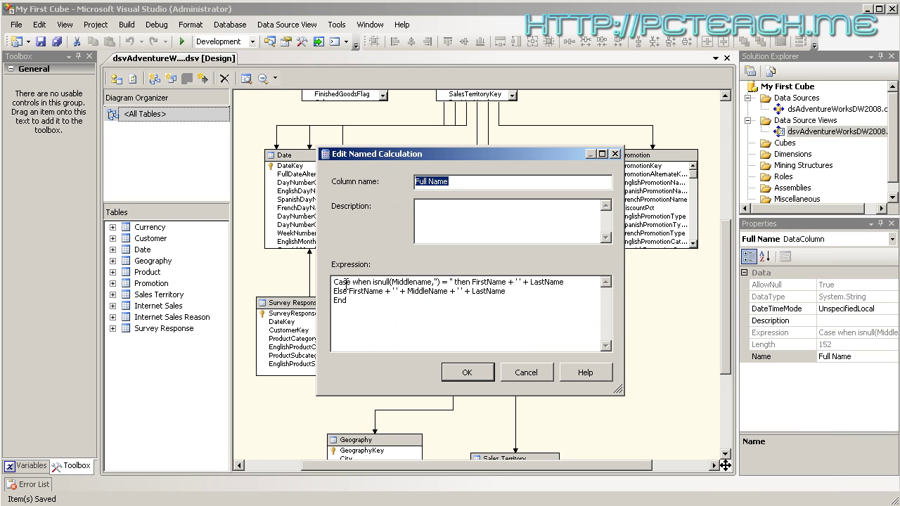
{"action": "left_click_drag", "start_coordinate": [371, 281], "coordinate": [441, 282]}
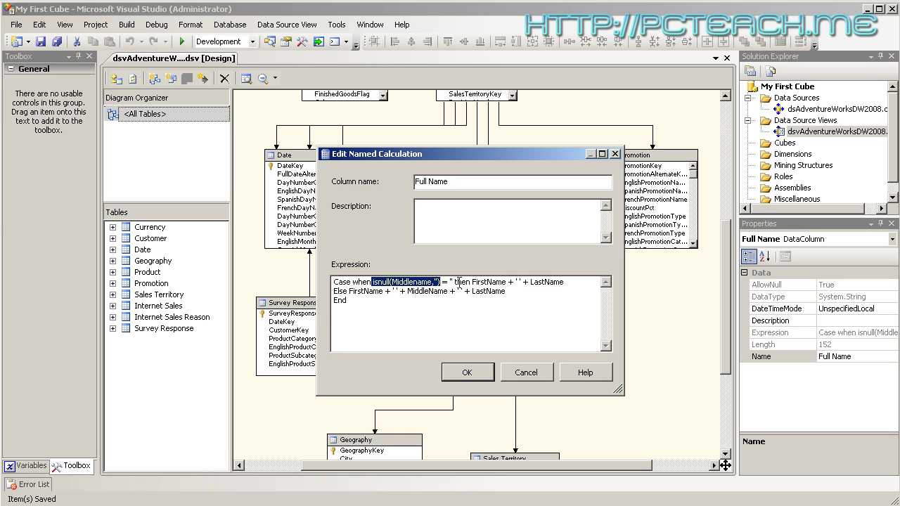
{"action": "left_click", "coordinate": [458, 282]}
{"action": "double_click", "coordinate": [449, 282]}
{"action": "left_click", "coordinate": [463, 282]}
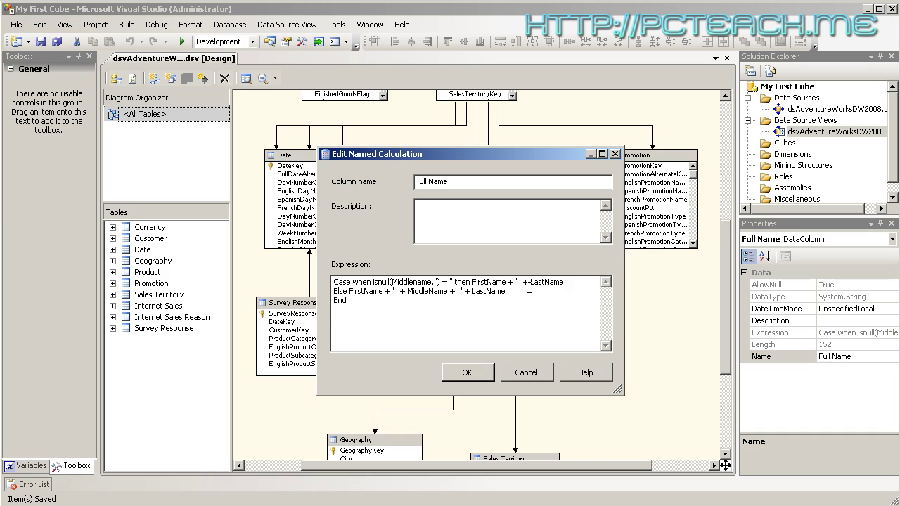
{"action": "left_click_drag", "start_coordinate": [566, 282], "coordinate": [471, 282]}
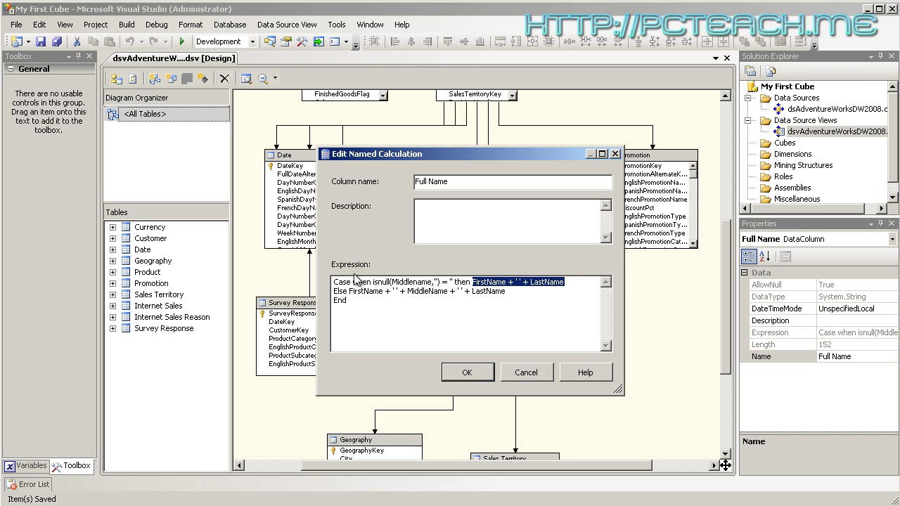
{"action": "left_click_drag", "start_coordinate": [371, 282], "coordinate": [390, 281]}
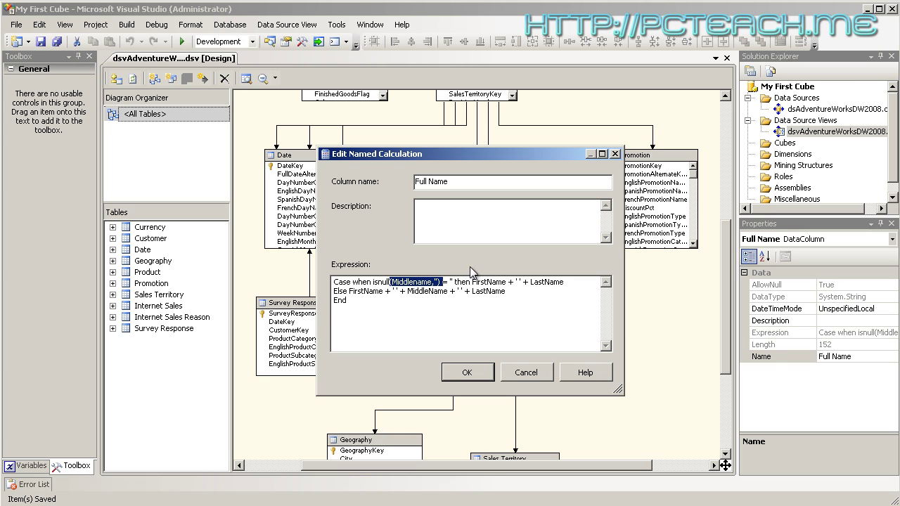
{"action": "left_click_drag", "start_coordinate": [470, 282], "coordinate": [566, 284]}
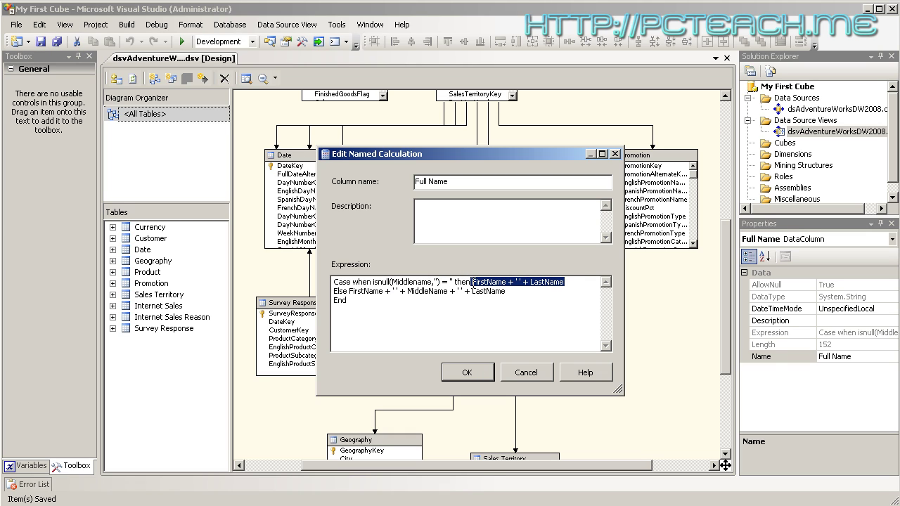
{"action": "left_click_drag", "start_coordinate": [349, 291], "coordinate": [517, 290]}
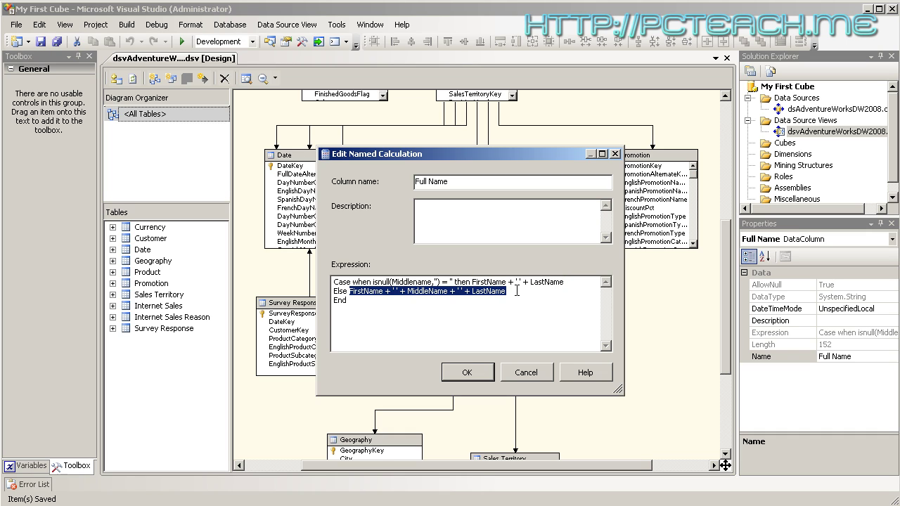
{"action": "left_click", "coordinate": [387, 285]}
{"action": "left_click_drag", "start_coordinate": [373, 282], "coordinate": [442, 283]}
{"action": "double_click", "coordinate": [428, 291]}
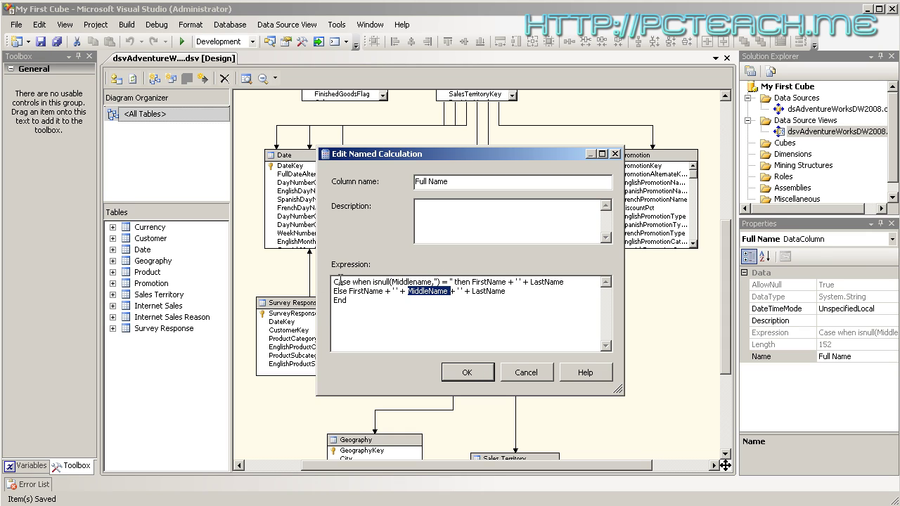
{"action": "left_click_drag", "start_coordinate": [344, 281], "coordinate": [374, 281]}
{"action": "left_click", "coordinate": [344, 303]}
{"action": "left_click_drag", "start_coordinate": [371, 282], "coordinate": [448, 282]}
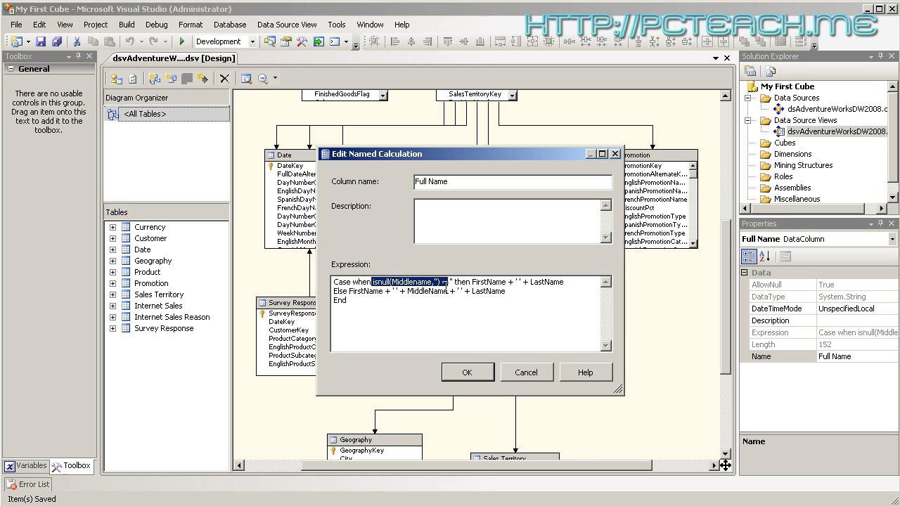
{"action": "left_click", "coordinate": [467, 373]}
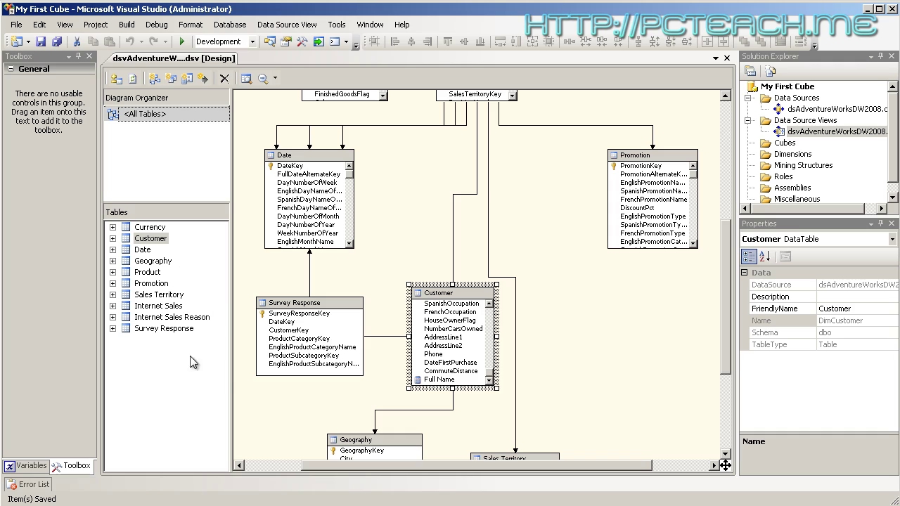
{"action": "left_click", "coordinate": [581, 332]}
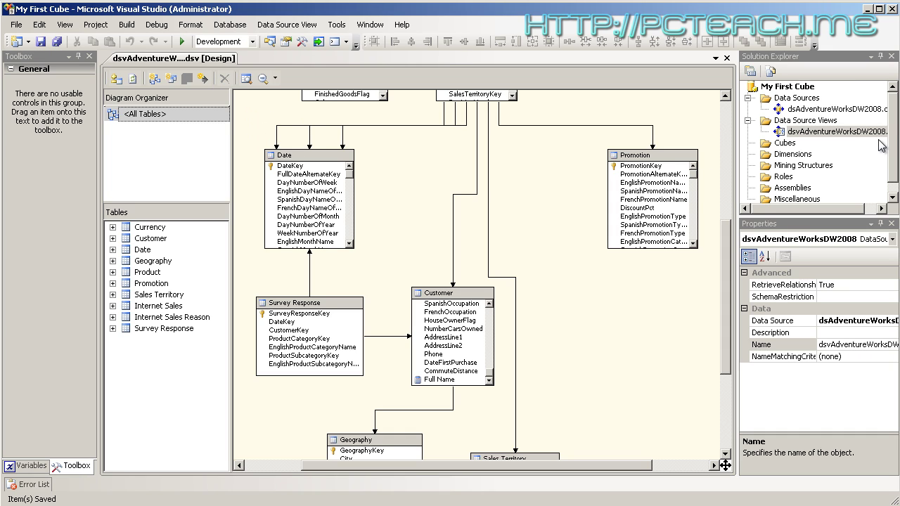
{"action": "left_click", "coordinate": [783, 144]}
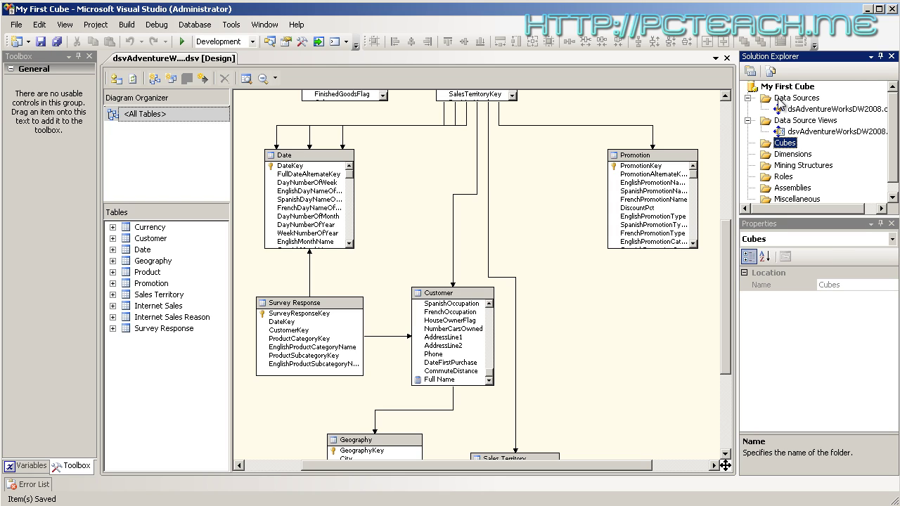
{"action": "left_click", "coordinate": [781, 100]}
{"action": "left_click", "coordinate": [780, 122]}
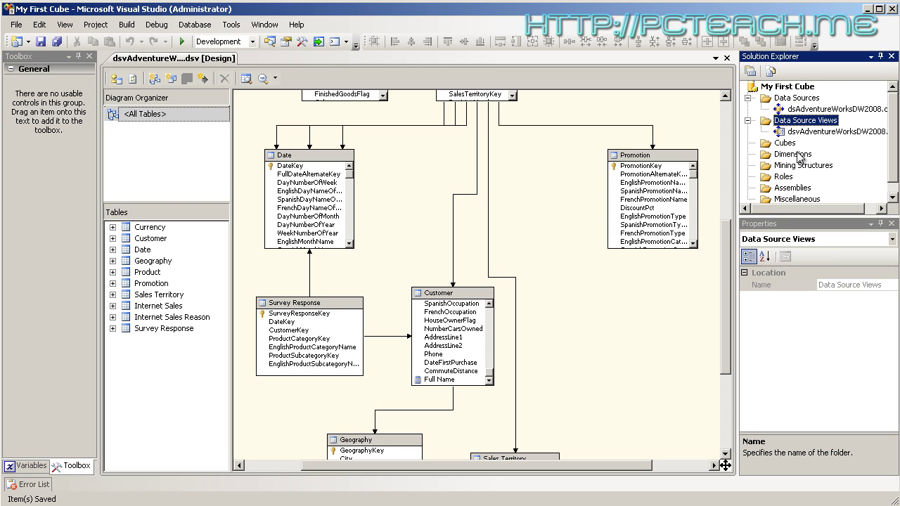
{"action": "left_click", "coordinate": [782, 144]}
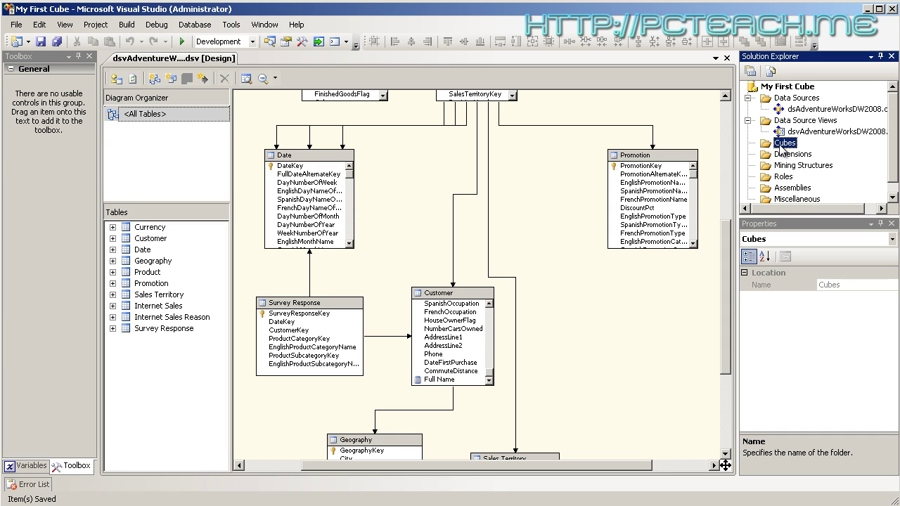
{"action": "left_click", "coordinate": [782, 156]}
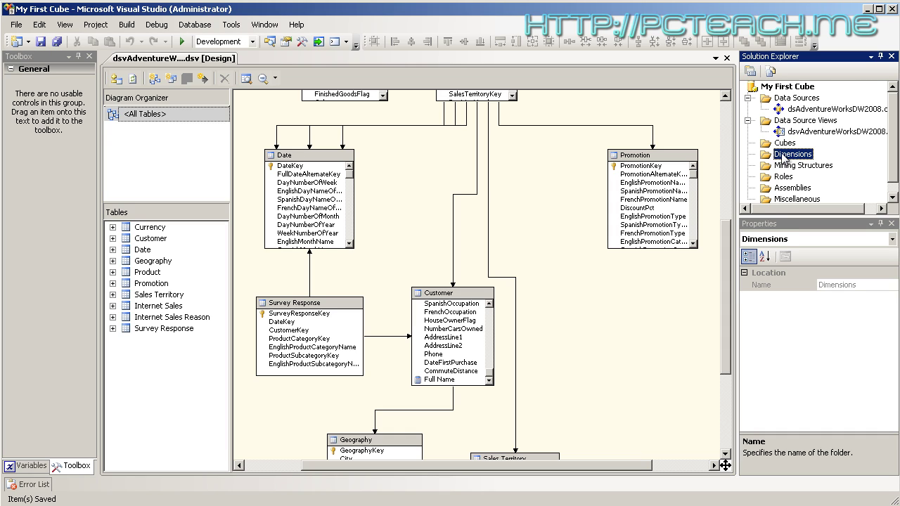
{"action": "left_click", "coordinate": [786, 144]}
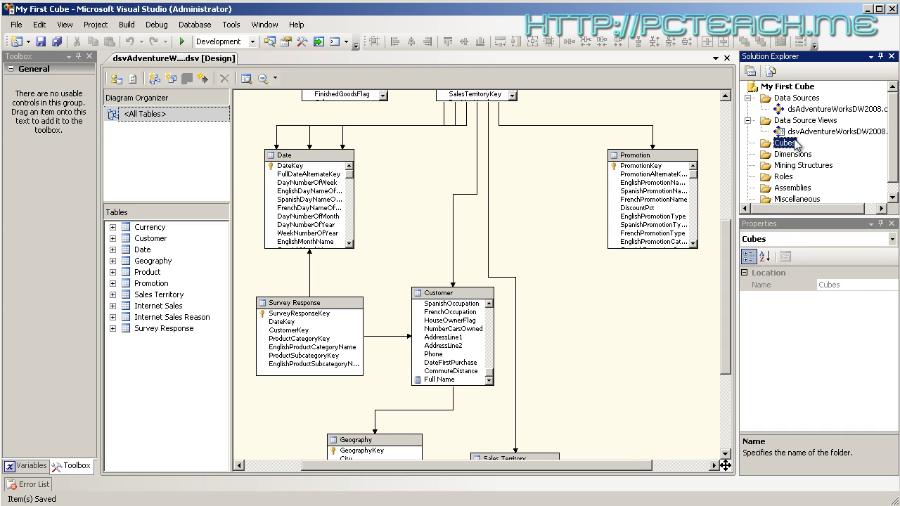
Start the Cube Wizard with 'Use existing tables' and reach the measure group table page
{"action": "right_click", "coordinate": [779, 144]}
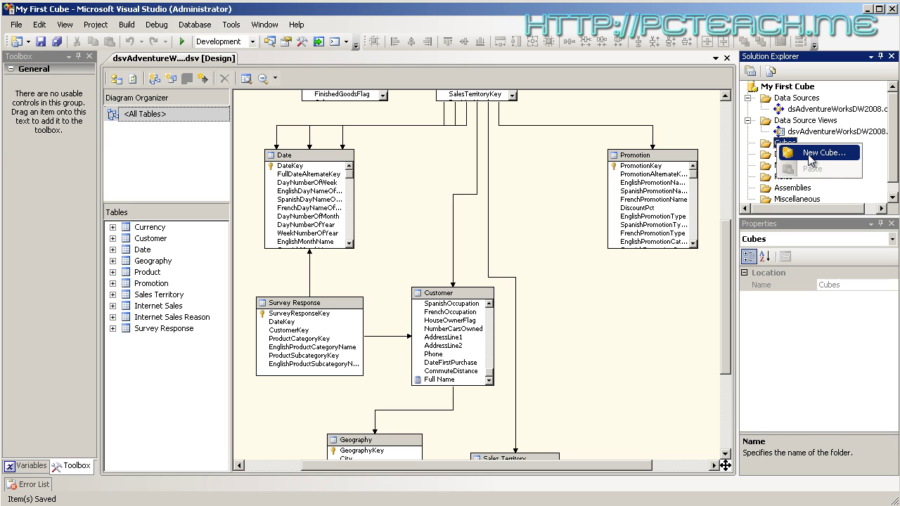
{"action": "left_click", "coordinate": [809, 153]}
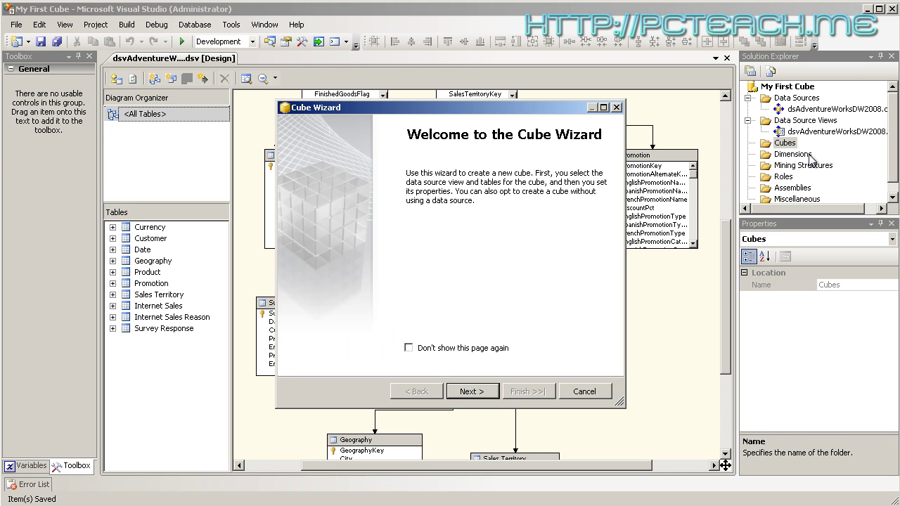
{"action": "left_click", "coordinate": [474, 396]}
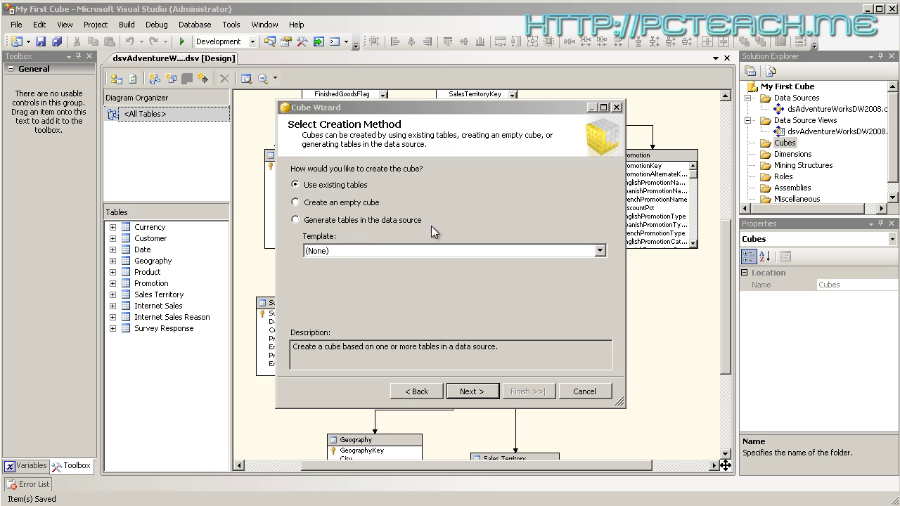
{"action": "left_click", "coordinate": [598, 250]}
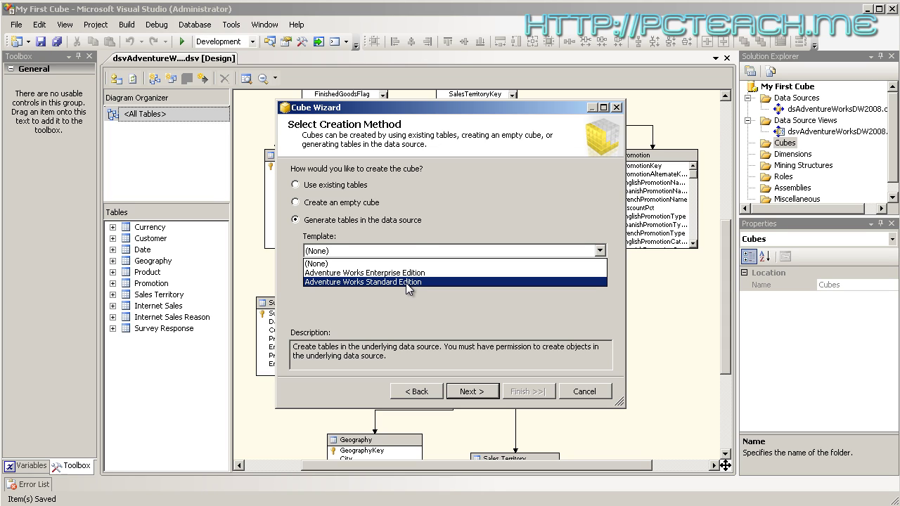
{"action": "left_click", "coordinate": [448, 202]}
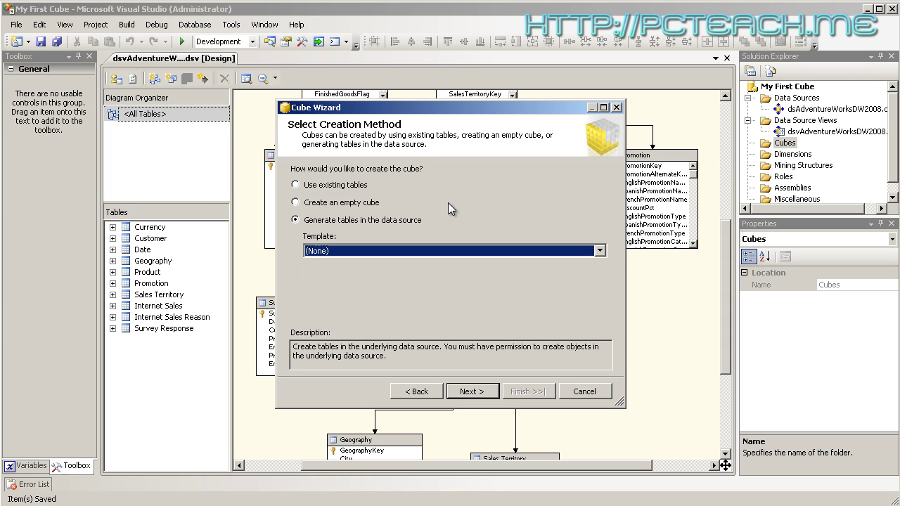
{"action": "left_click", "coordinate": [316, 204]}
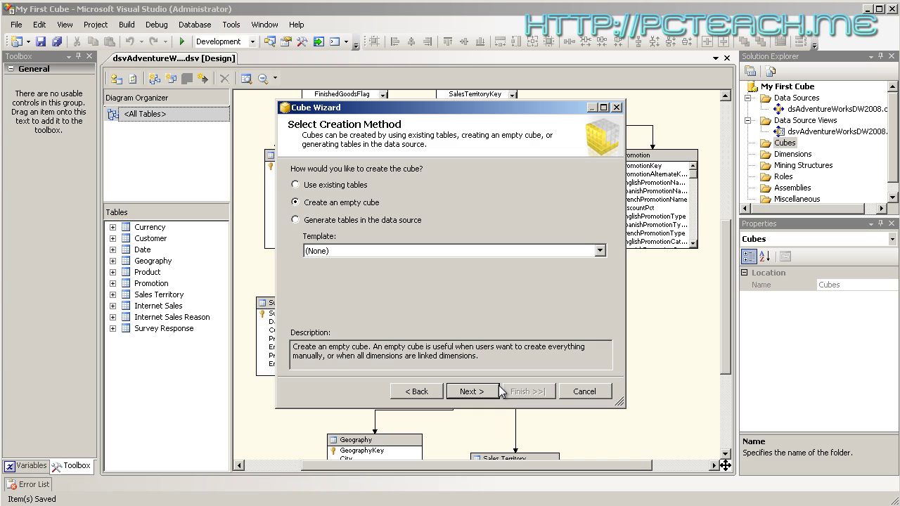
{"action": "left_click", "coordinate": [312, 186]}
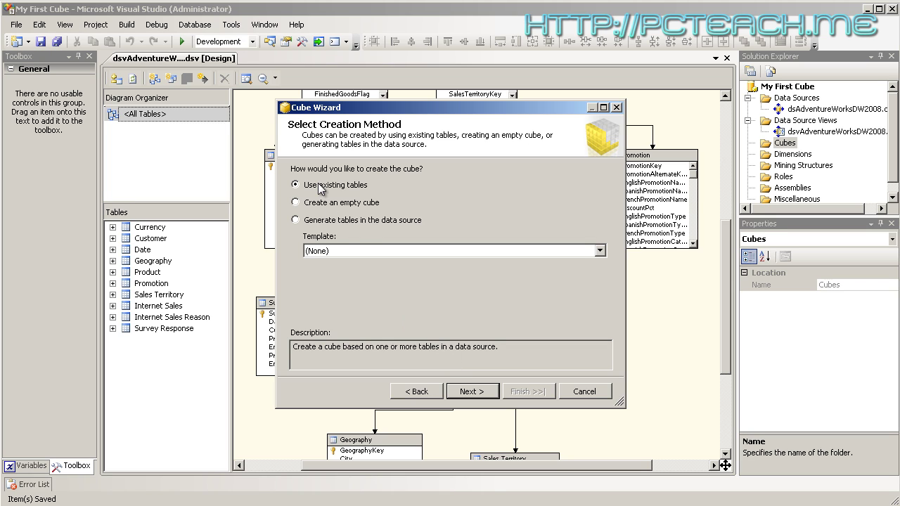
{"action": "left_click", "coordinate": [471, 391]}
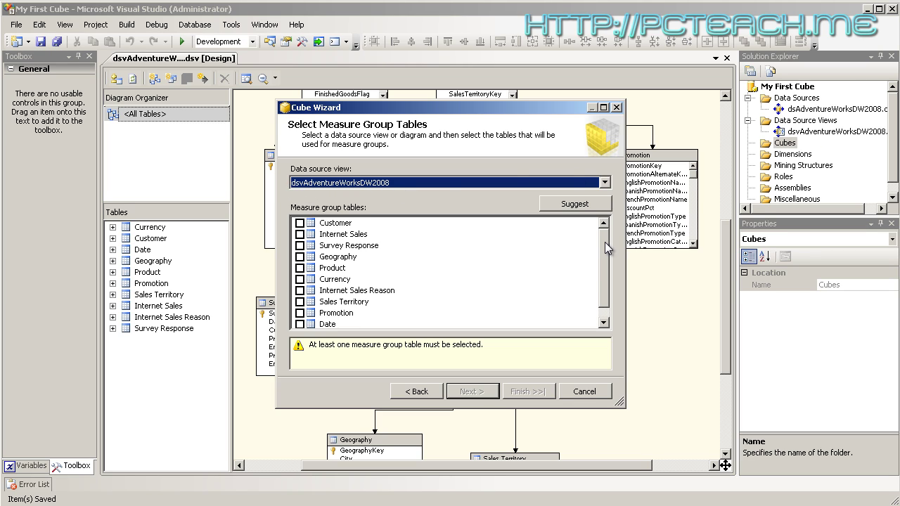
Move the wizard aside to see the diagram, then use Suggest to tick the measure group tables
{"action": "left_click_drag", "start_coordinate": [606, 247], "coordinate": [626, 239]}
{"action": "mouse_move", "coordinate": [627, 243]}
{"action": "left_mouse_down"}
{"action": "mouse_move", "coordinate": [624, 275]}
{"action": "mouse_move", "coordinate": [623, 232]}
{"action": "left_mouse_up"}
{"action": "mouse_move", "coordinate": [603, 245]}
{"action": "left_mouse_down"}
{"action": "mouse_move", "coordinate": [606, 274]}
{"action": "mouse_move", "coordinate": [601, 244]}
{"action": "left_mouse_up"}
{"action": "left_click_drag", "start_coordinate": [389, 104], "coordinate": [361, 129]}
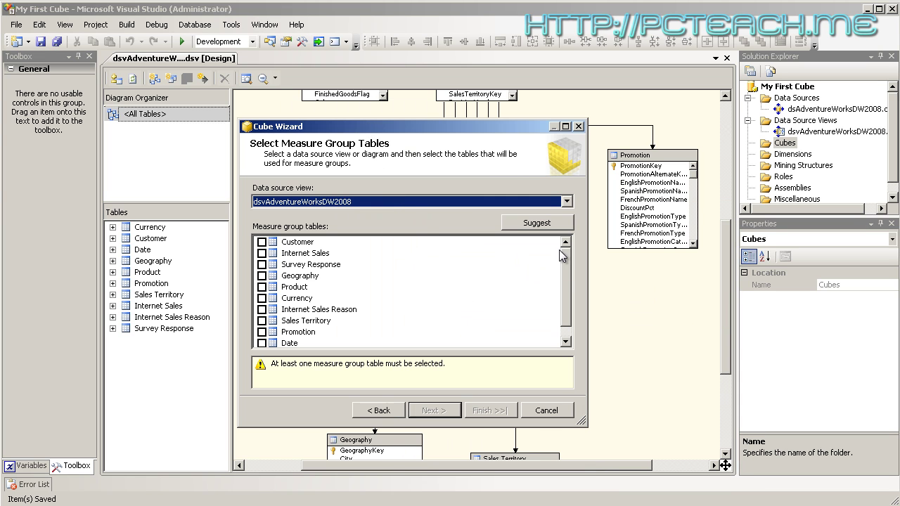
{"action": "mouse_move", "coordinate": [567, 260]}
{"action": "left_mouse_down"}
{"action": "mouse_move", "coordinate": [565, 293]}
{"action": "mouse_move", "coordinate": [569, 256]}
{"action": "left_mouse_up"}
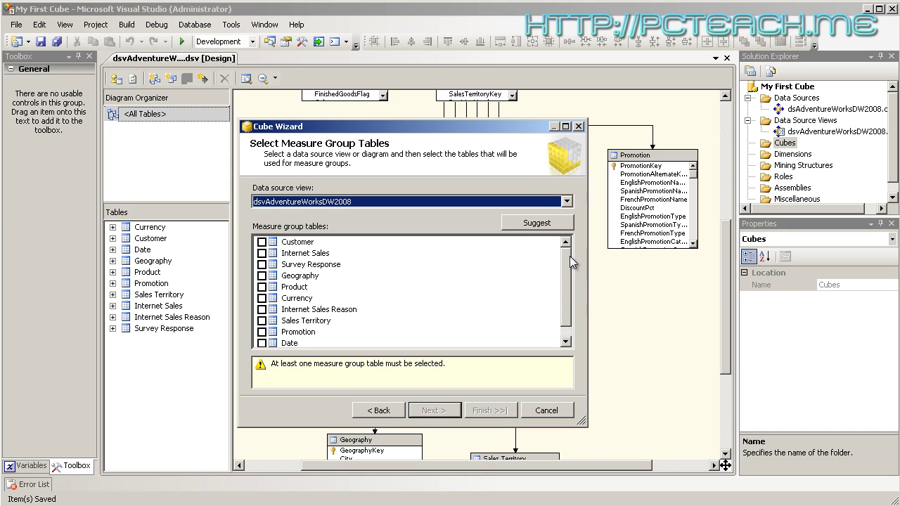
{"action": "left_click", "coordinate": [554, 225]}
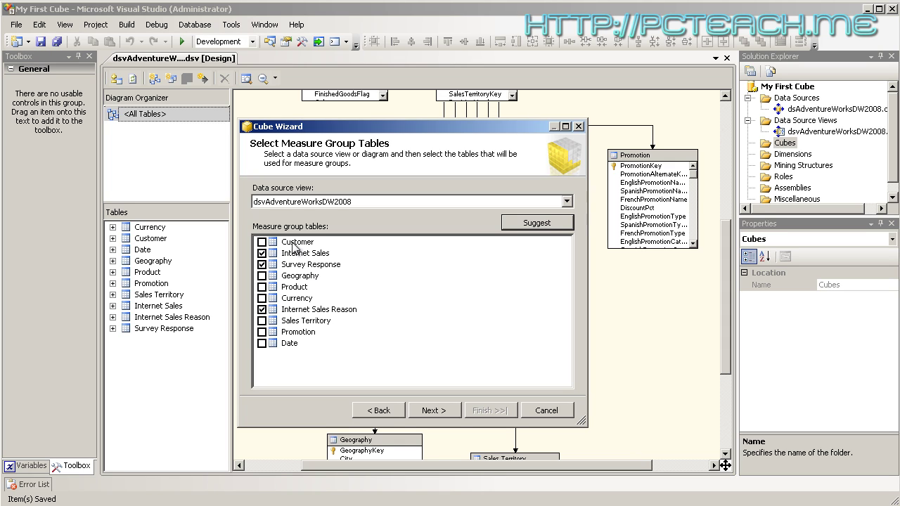
Untick Internet Sales Reason and Survey Response, keep Internet Sales, and untick Revision Number
{"action": "left_click", "coordinate": [262, 309]}
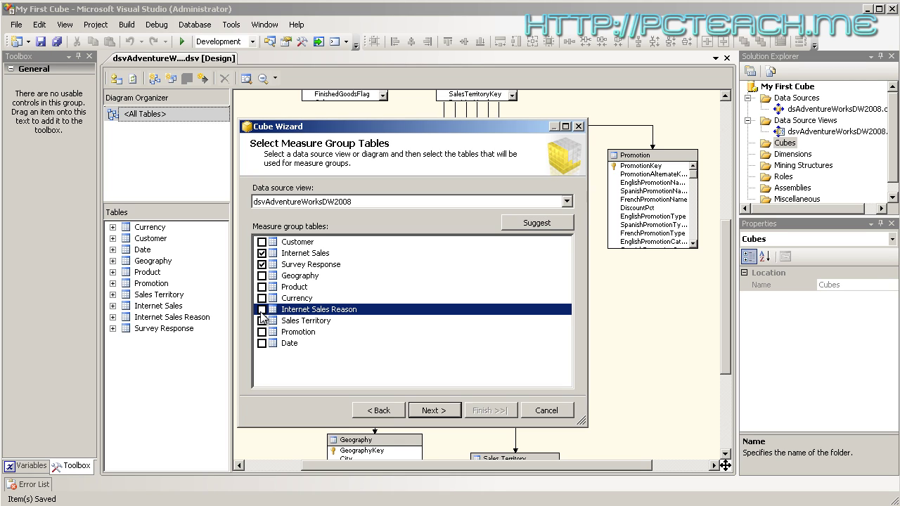
{"action": "left_click", "coordinate": [262, 264]}
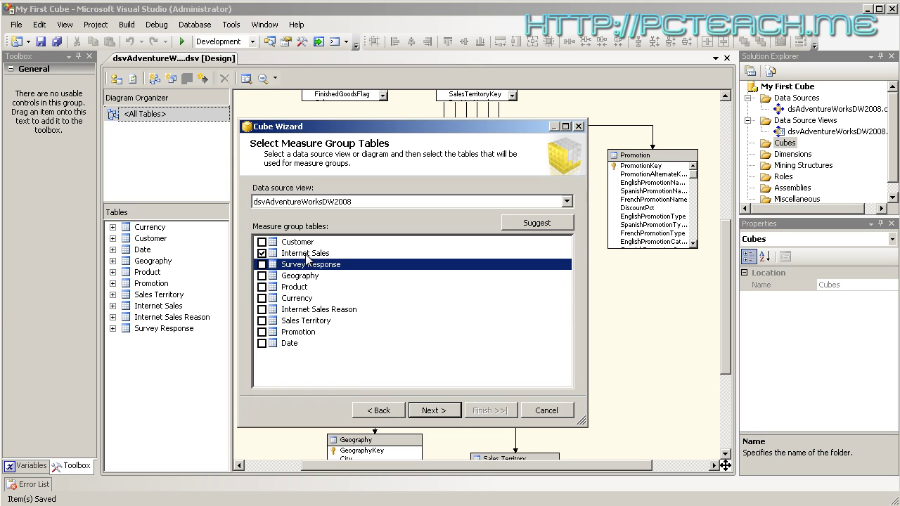
{"action": "left_click", "coordinate": [292, 254]}
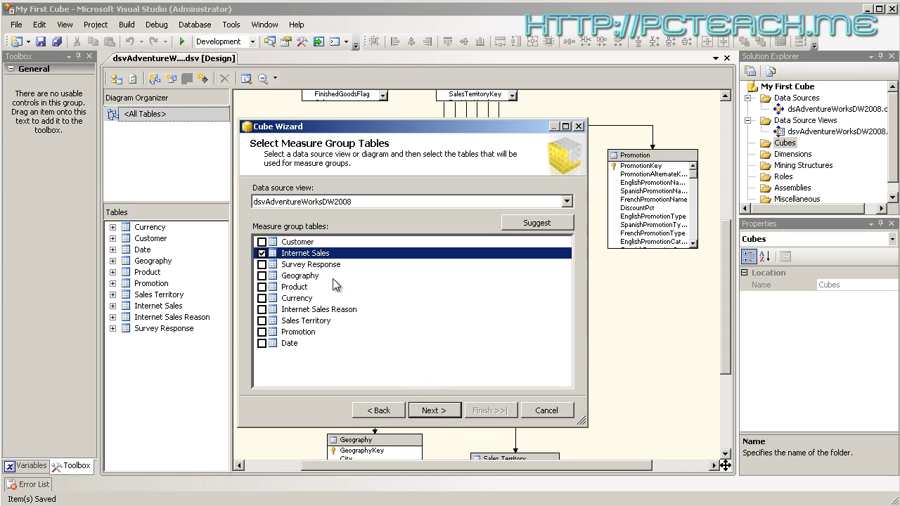
{"action": "left_click", "coordinate": [442, 417]}
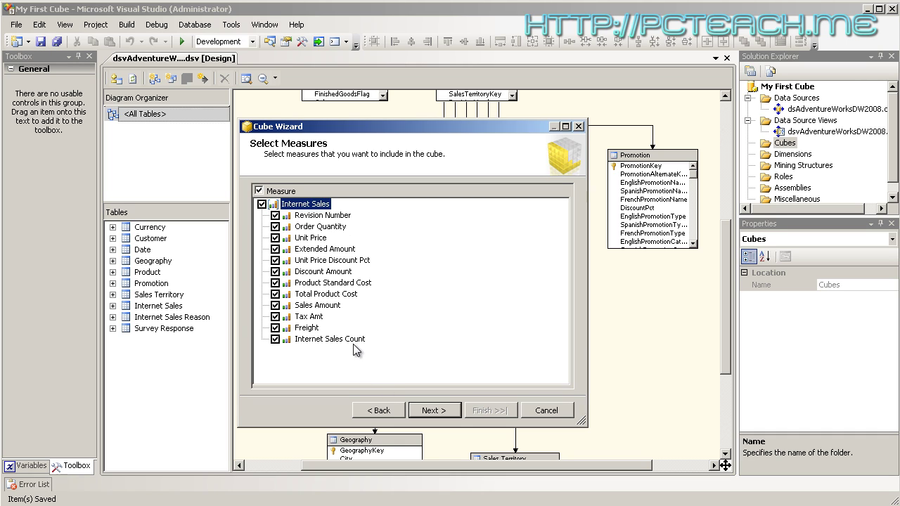
{"action": "left_click", "coordinate": [275, 216]}
Keep Order Quantity as a measure and continue to the Select New Dimensions page
{"action": "left_click", "coordinate": [274, 226]}
{"action": "left_click", "coordinate": [440, 410]}
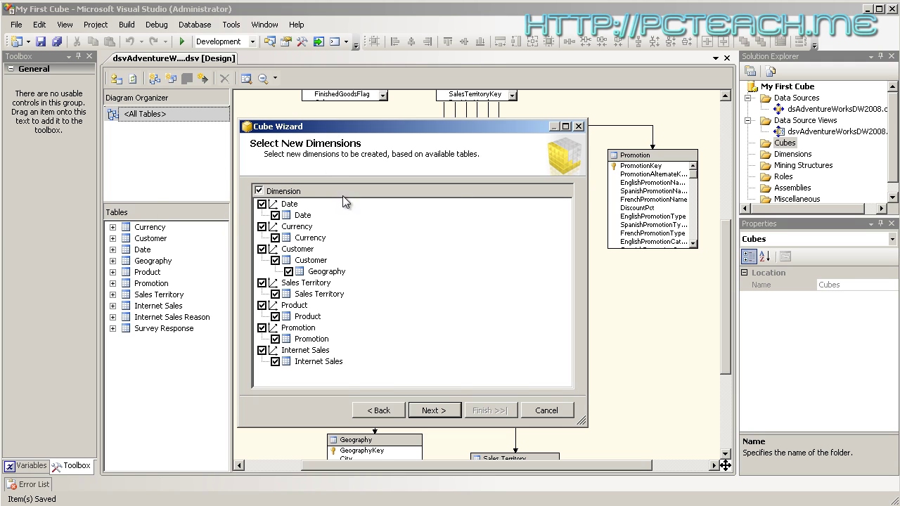
Untick the Sales Territory dimension, then step back to review the measures and forward again
{"action": "left_click_drag", "start_coordinate": [631, 205], "coordinate": [632, 204]}
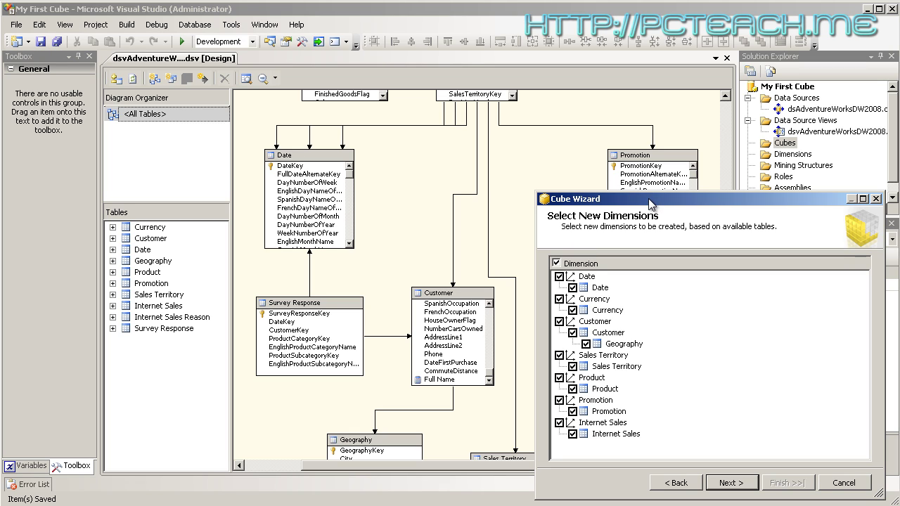
{"action": "left_click_drag", "start_coordinate": [652, 201], "coordinate": [581, 164]}
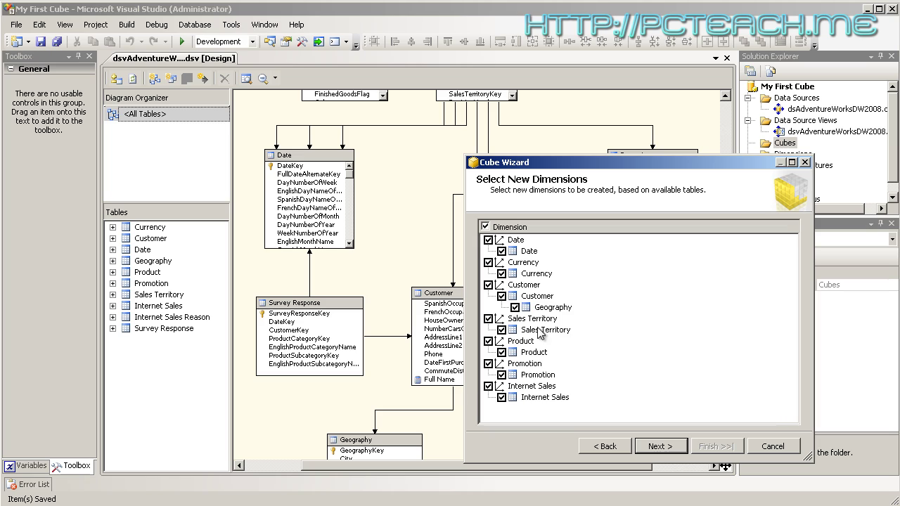
{"action": "left_click", "coordinate": [489, 319]}
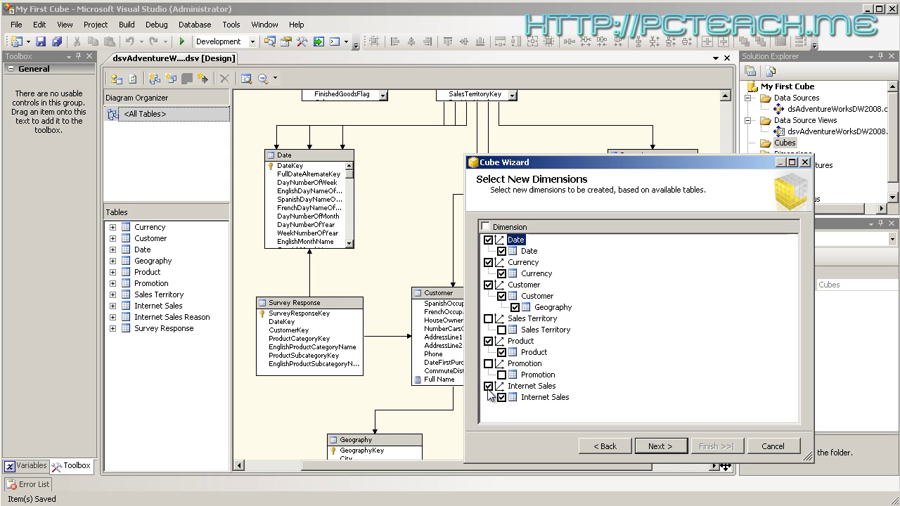
{"action": "left_click", "coordinate": [606, 447]}
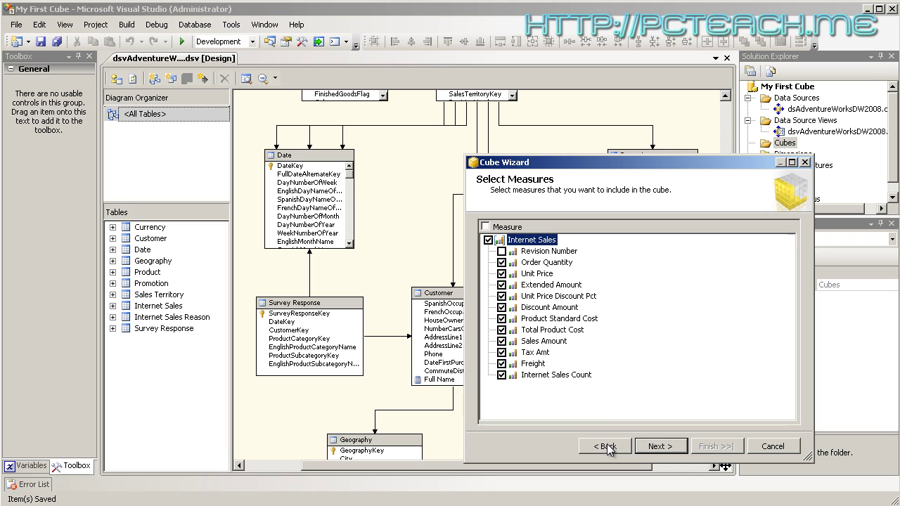
{"action": "left_click", "coordinate": [650, 447]}
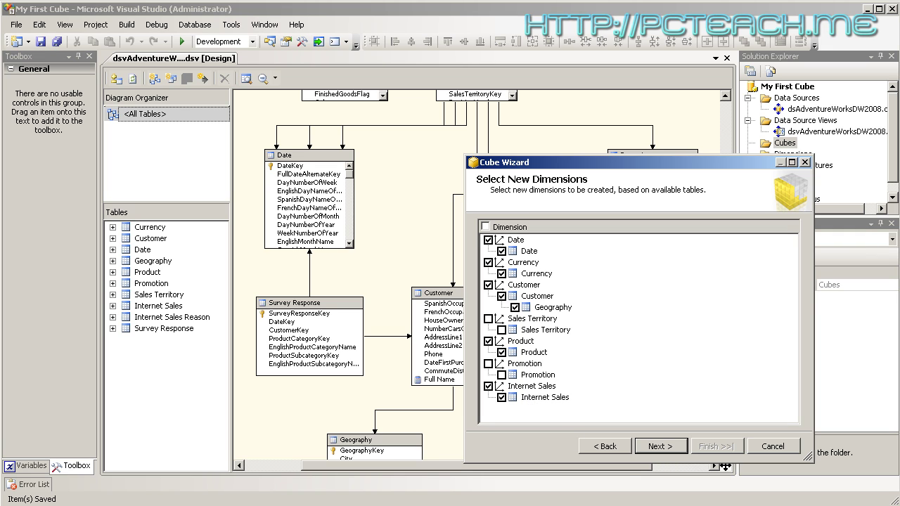
Switch to SQL Server Management Studio, which lists the AdventureWorksDW2008 tables
{"action": "key", "text": "alt+Tab"}
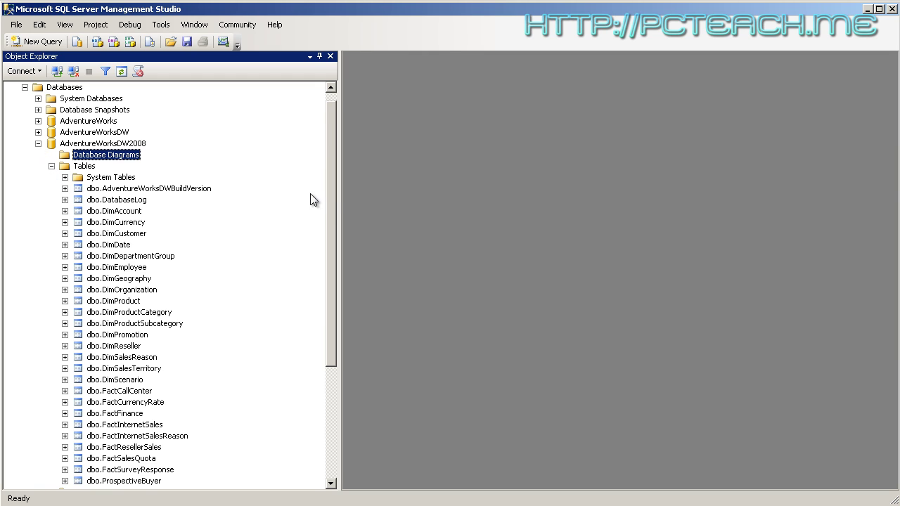
Expand dbo.FactInternetSales and go over RevisionNumber, OrderQuantity, UnitPrice, ExtendedAmount, UnitPriceDiscountPct
{"action": "left_click_drag", "start_coordinate": [333, 195], "coordinate": [332, 226]}
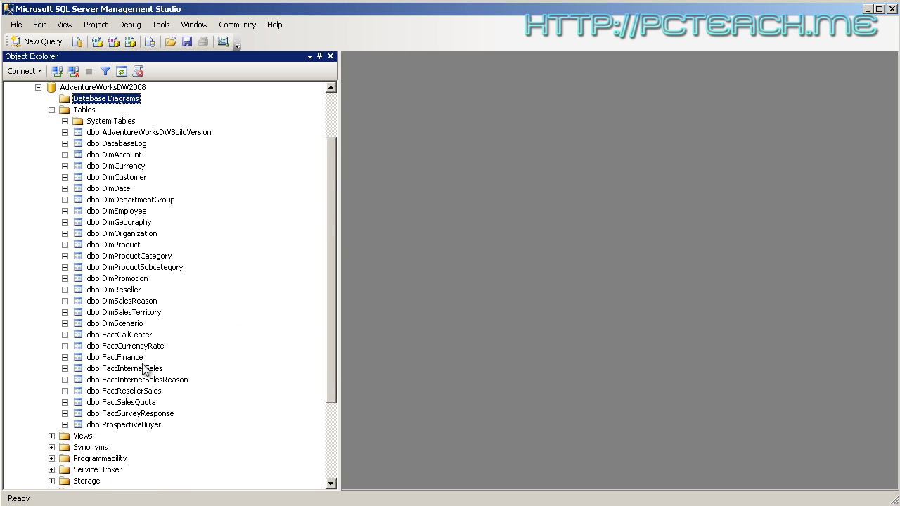
{"action": "left_click", "coordinate": [65, 368]}
{"action": "left_click", "coordinate": [78, 380]}
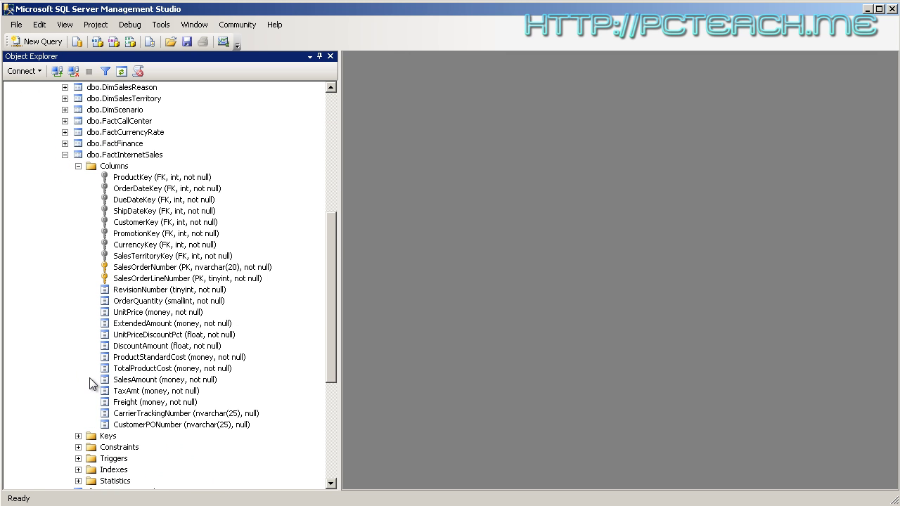
{"action": "left_click", "coordinate": [156, 290]}
{"action": "left_click", "coordinate": [155, 301]}
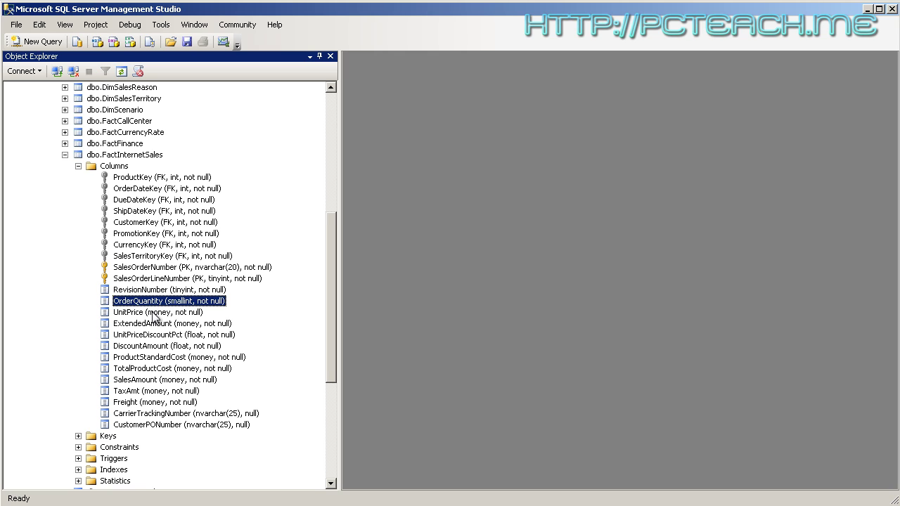
{"action": "left_click", "coordinate": [155, 312]}
{"action": "left_click", "coordinate": [154, 324]}
{"action": "left_click", "coordinate": [156, 335]}
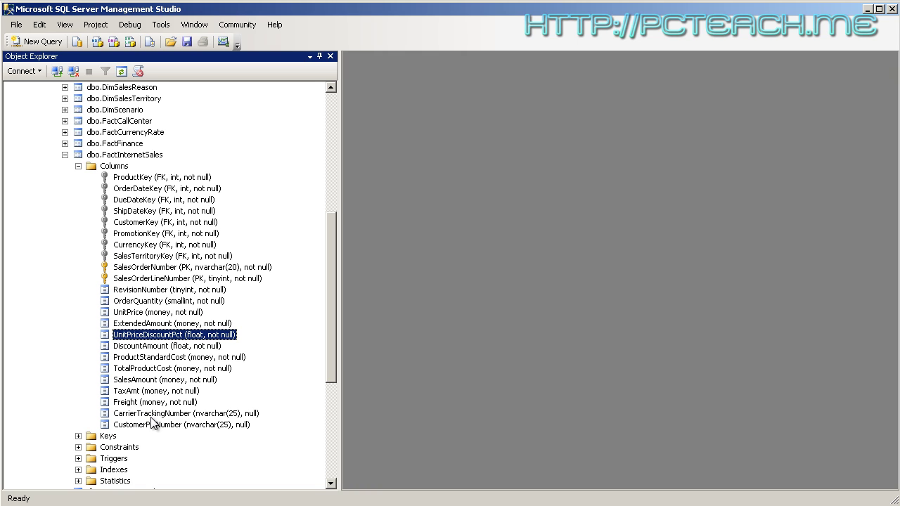
Compare the CarrierTrackingNumber and CustomerPONumber columns, both nvarchar(25) and nullable
{"action": "left_click", "coordinate": [154, 415]}
{"action": "left_click", "coordinate": [151, 426]}
{"action": "left_click", "coordinate": [157, 415]}
{"action": "left_click", "coordinate": [154, 426]}
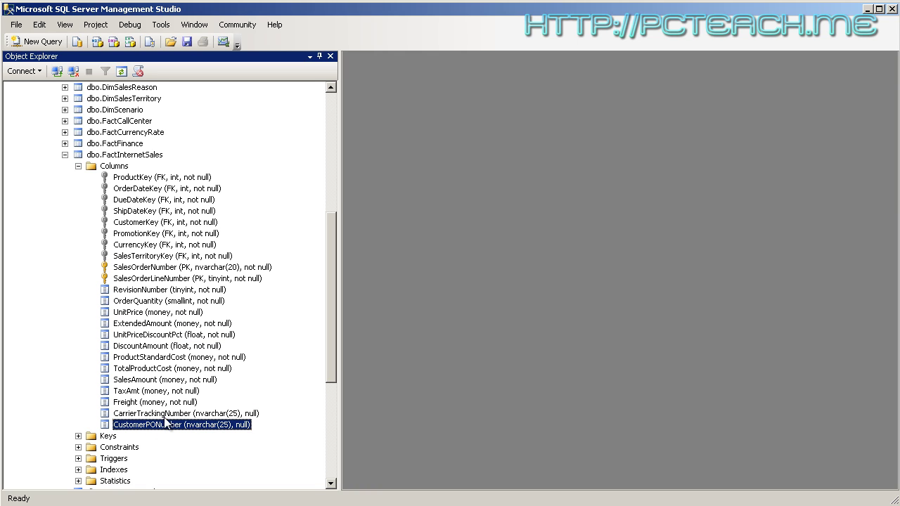
{"action": "left_click", "coordinate": [161, 416]}
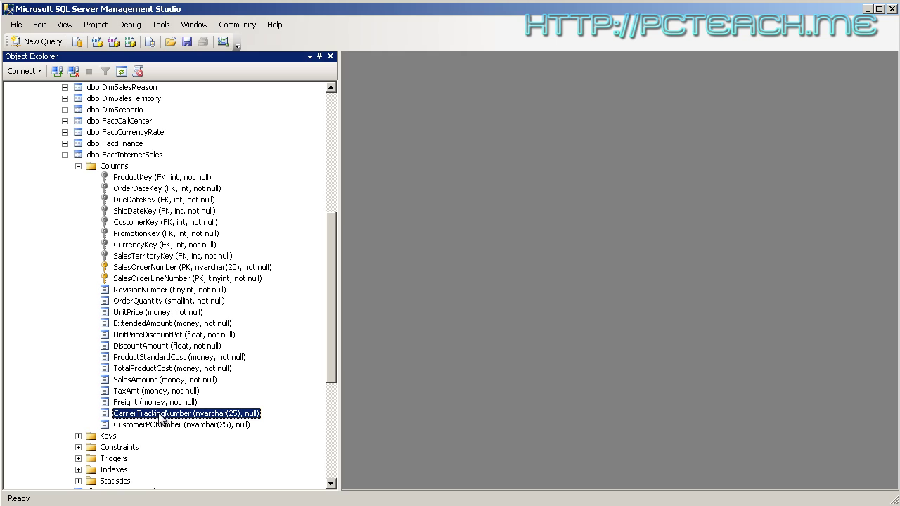
{"action": "left_click", "coordinate": [151, 425]}
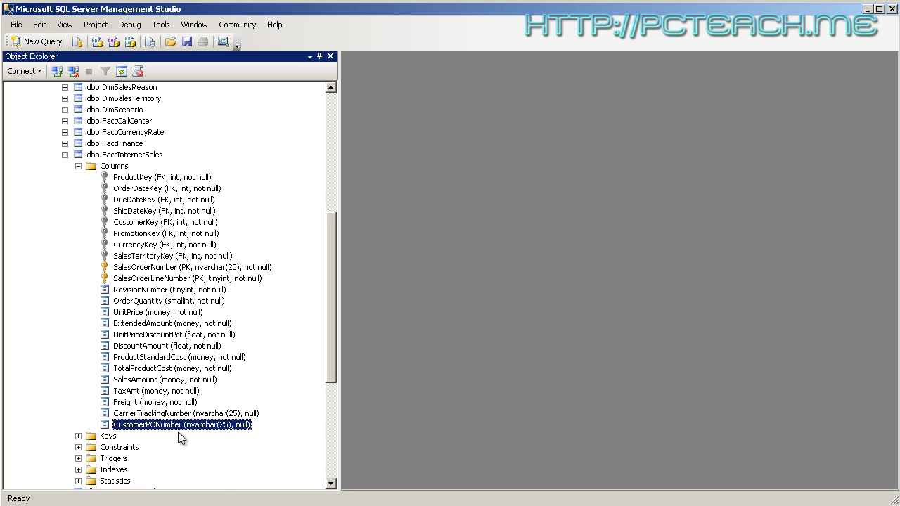
{"action": "left_click", "coordinate": [169, 415]}
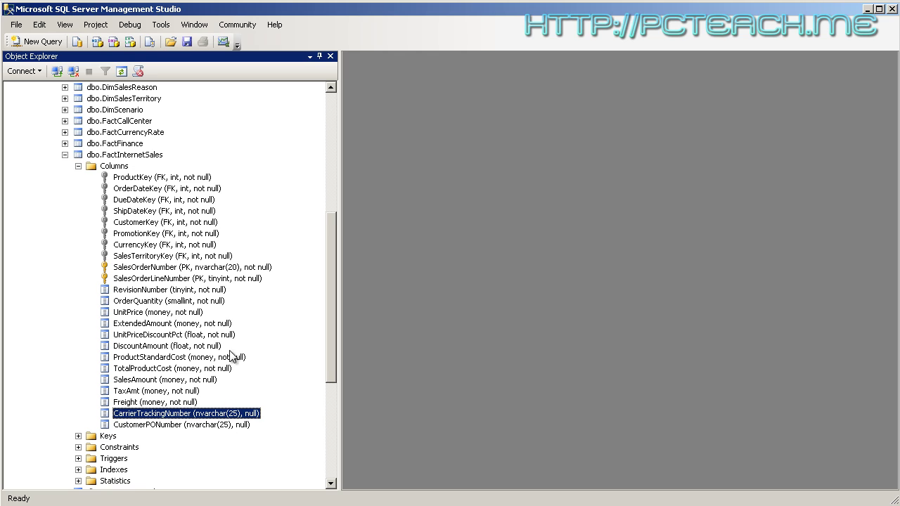
{"action": "left_click", "coordinate": [137, 425]}
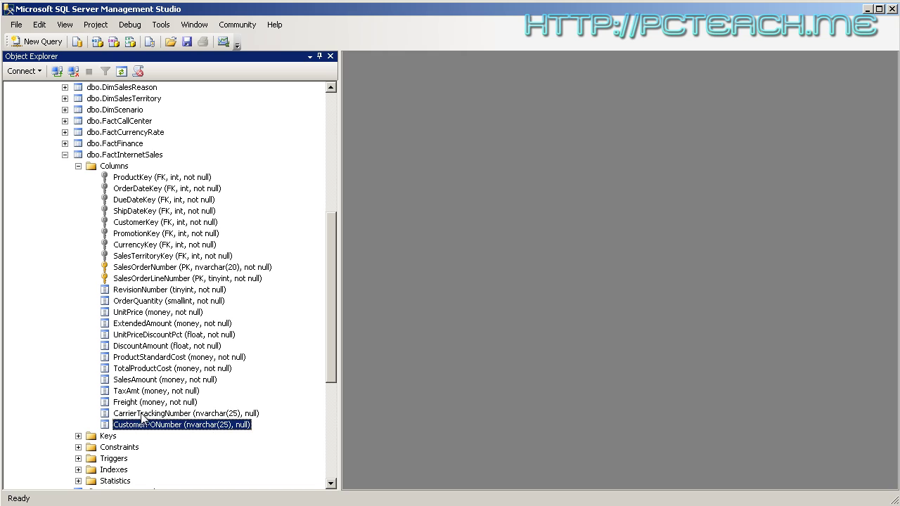
{"action": "left_click", "coordinate": [141, 415]}
{"action": "left_click", "coordinate": [139, 425]}
{"action": "left_click", "coordinate": [140, 416]}
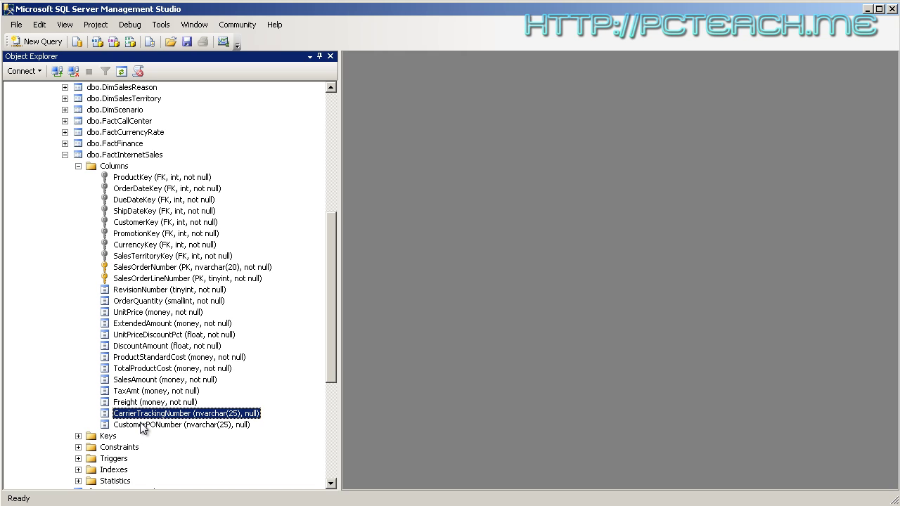
{"action": "left_click", "coordinate": [140, 425]}
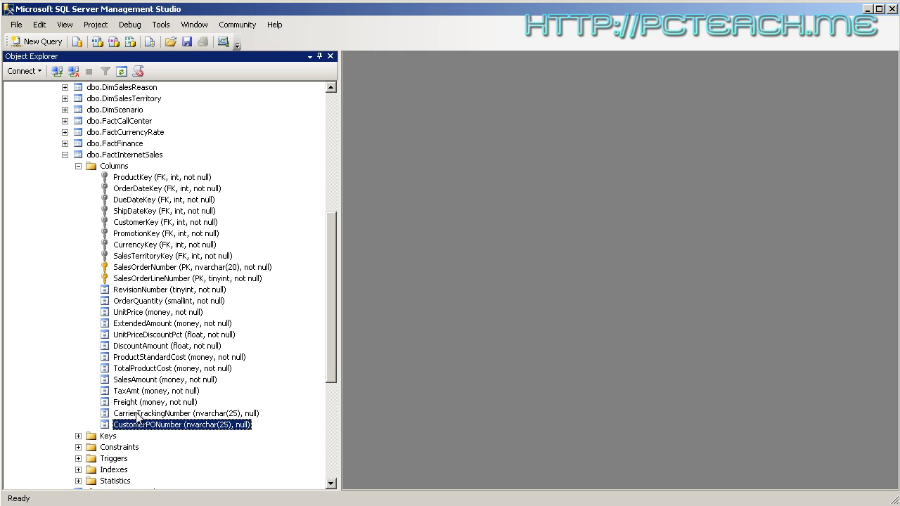
{"action": "left_click", "coordinate": [138, 414]}
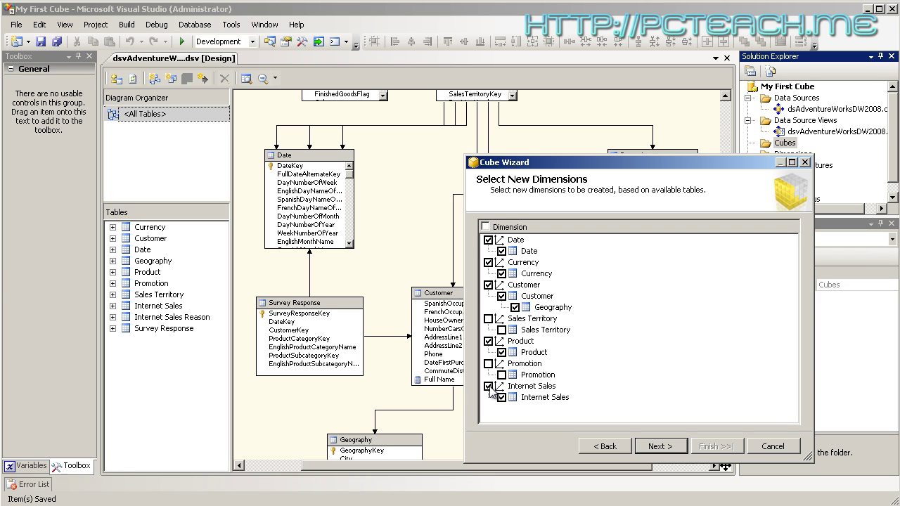
Exclude Internet Sales and Currency from the new dimensions, leaving the Customer name unchanged
{"action": "left_click", "coordinate": [489, 386]}
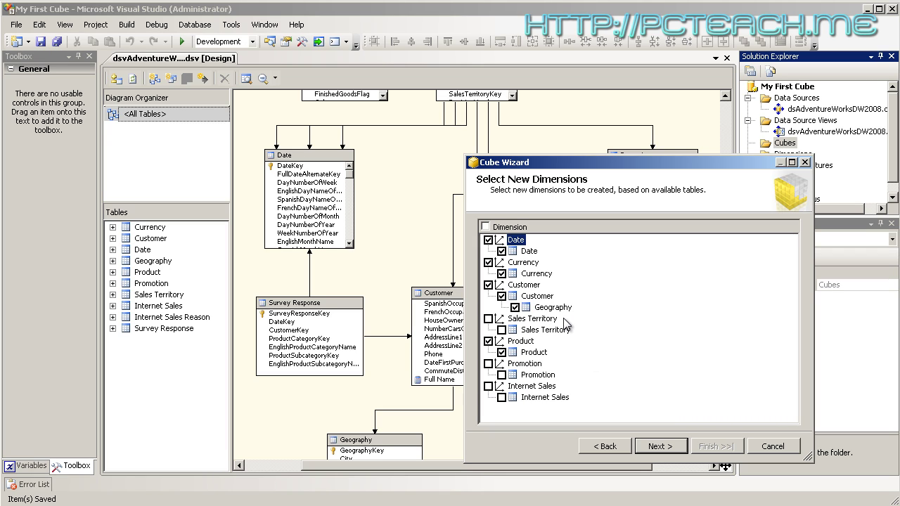
{"action": "left_click", "coordinate": [488, 262]}
{"action": "left_click", "coordinate": [529, 286]}
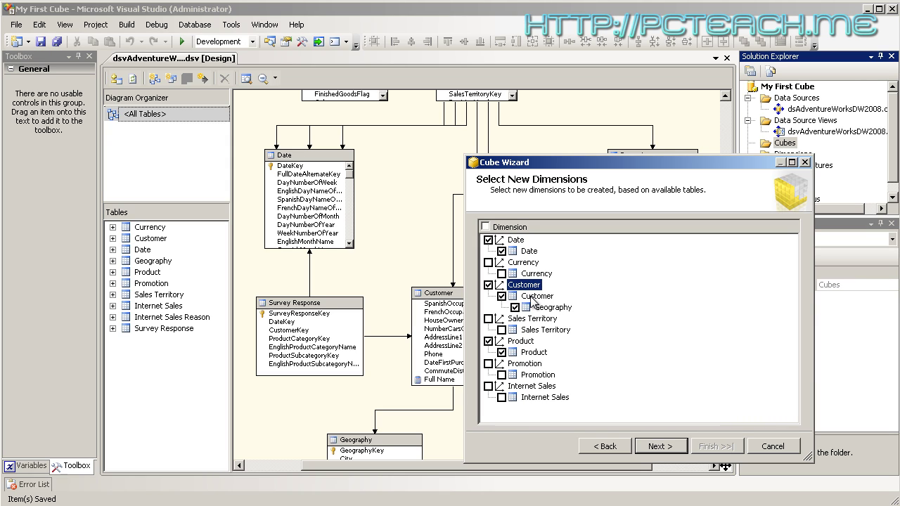
{"action": "left_click", "coordinate": [532, 296]}
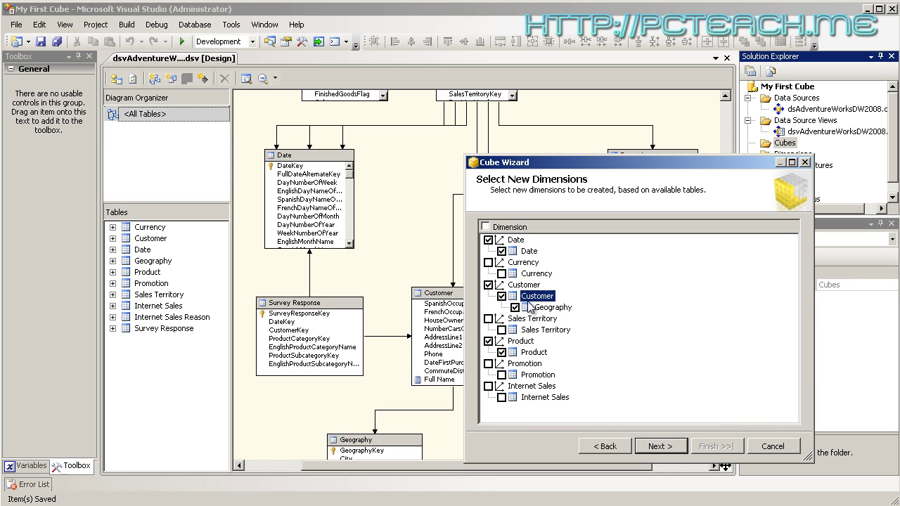
{"action": "left_click", "coordinate": [523, 286]}
{"action": "left_click", "coordinate": [534, 286]}
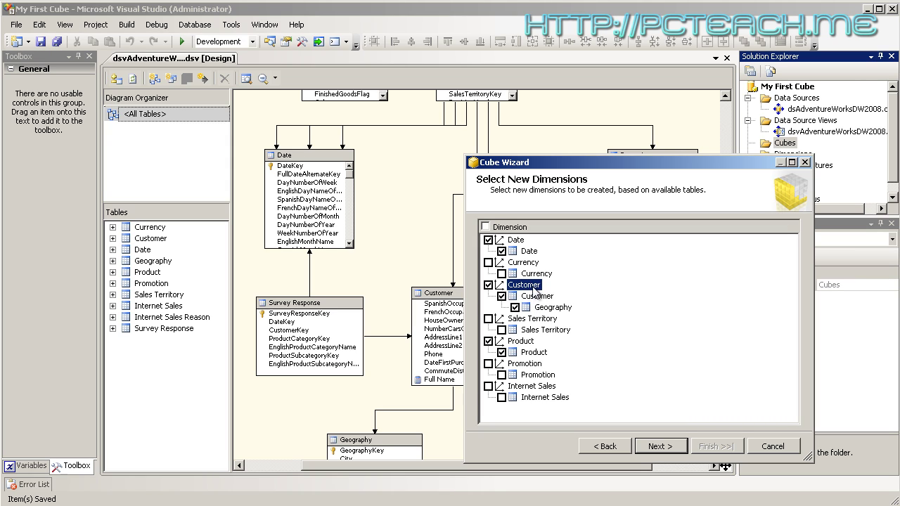
{"action": "left_click", "coordinate": [545, 285]}
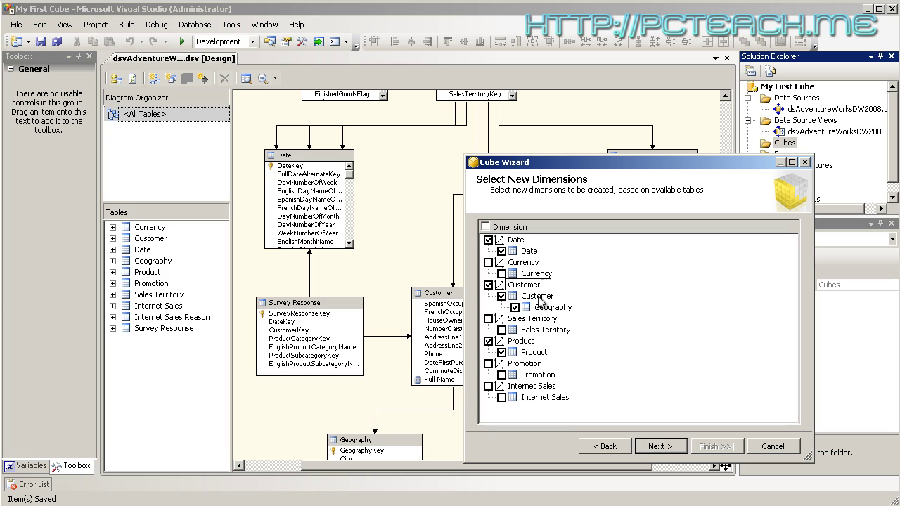
{"action": "left_click", "coordinate": [534, 296]}
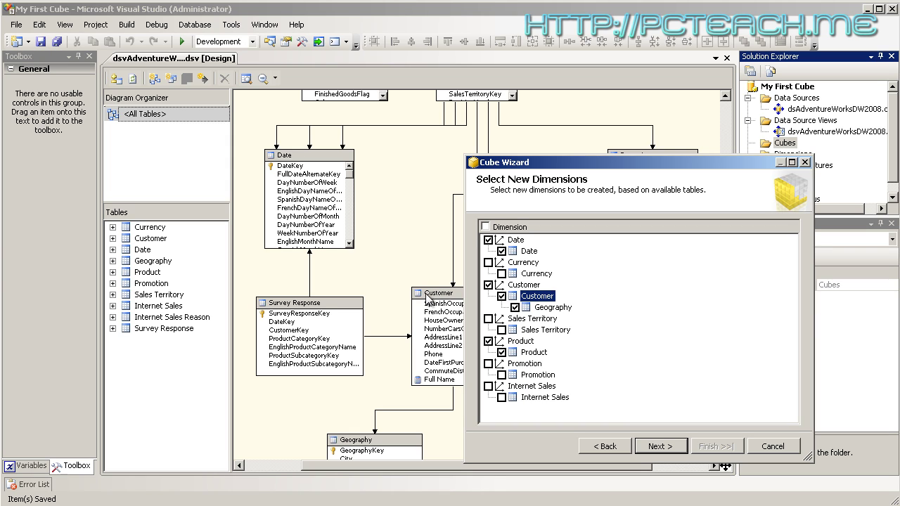
Review the Geography table under Customer and move on to Completing the Wizard
{"action": "left_click", "coordinate": [557, 308]}
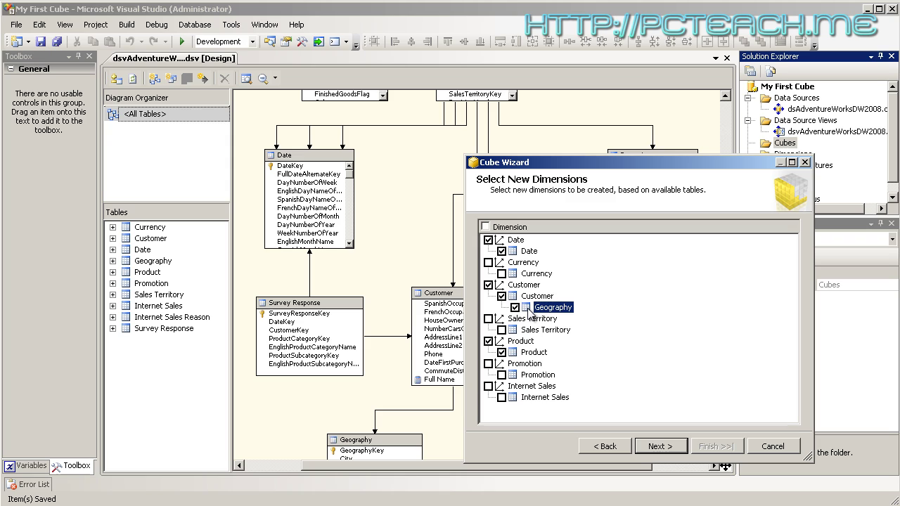
{"action": "left_click_drag", "start_coordinate": [626, 162], "coordinate": [707, 158]}
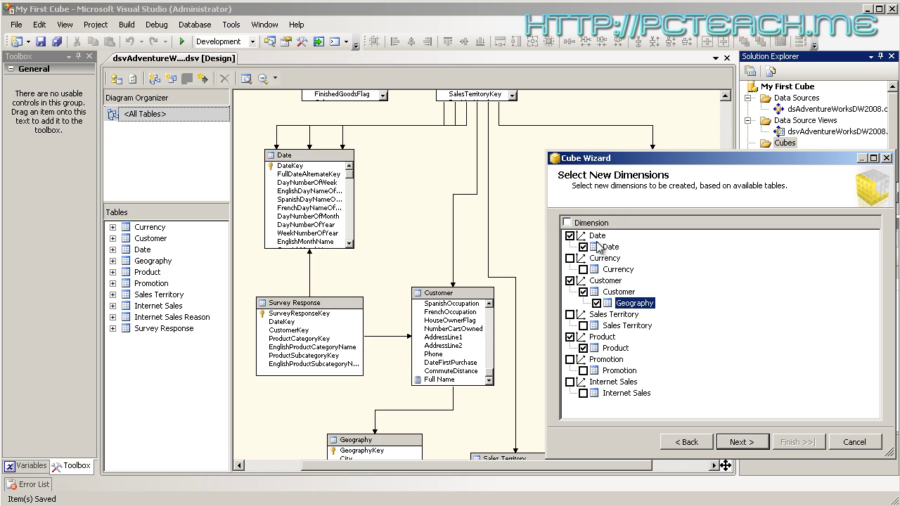
{"action": "left_click", "coordinate": [743, 447]}
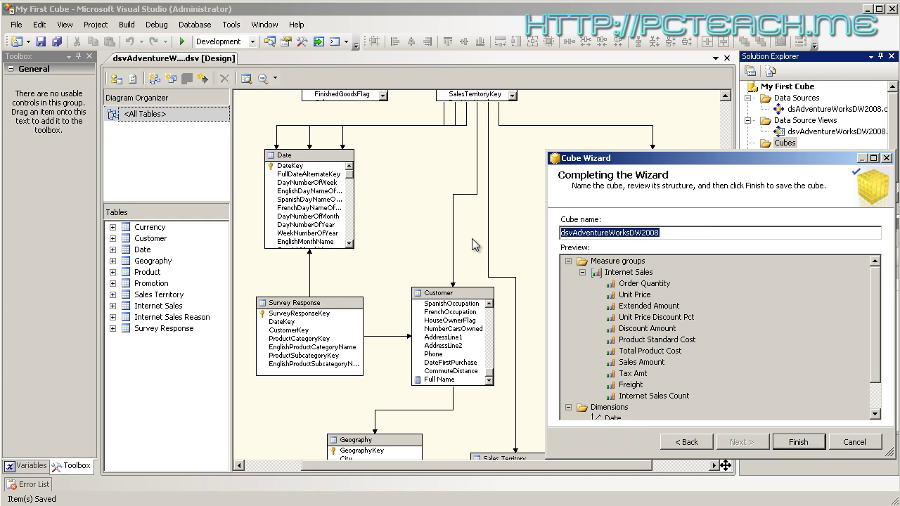
Name the cube 'My First Cube' and finish the Cube Wizard
{"action": "type", "text": "My First "}
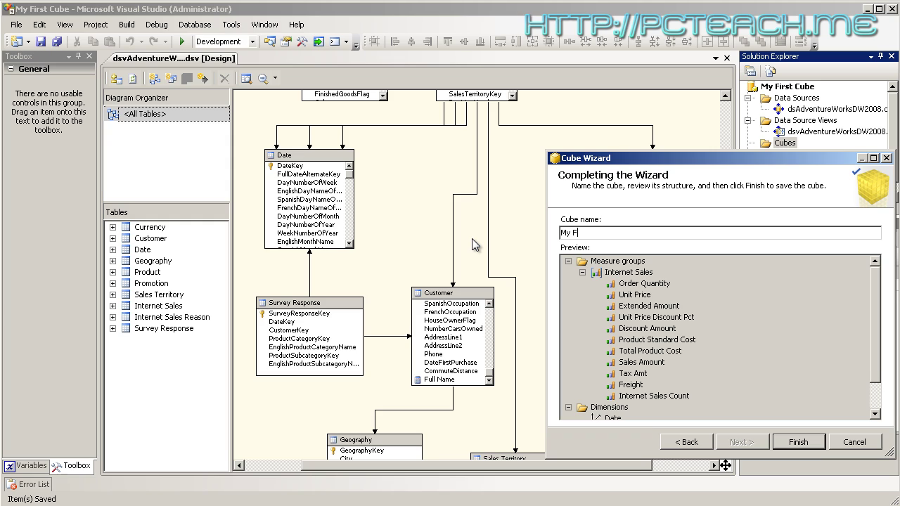
{"action": "type", "text": "Cube"}
{"action": "left_click", "coordinate": [801, 441]}
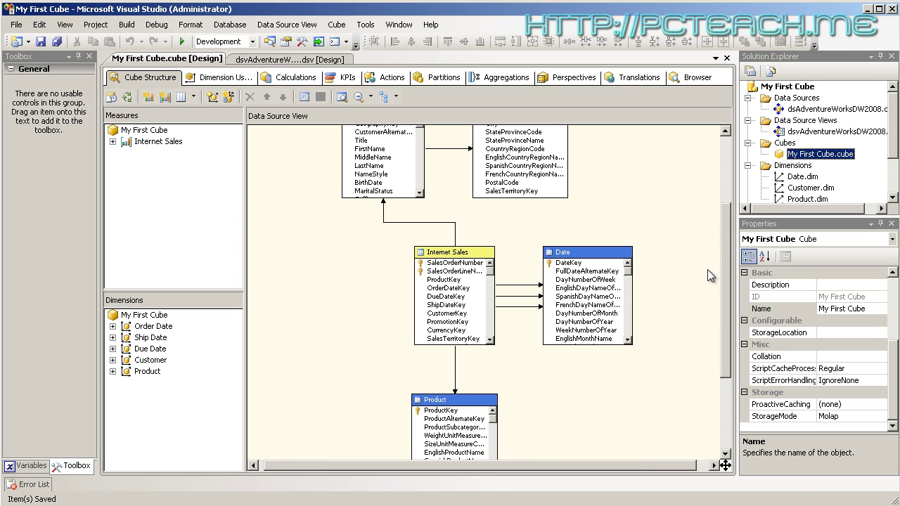
{"action": "left_click_drag", "start_coordinate": [723, 264], "coordinate": [726, 197]}
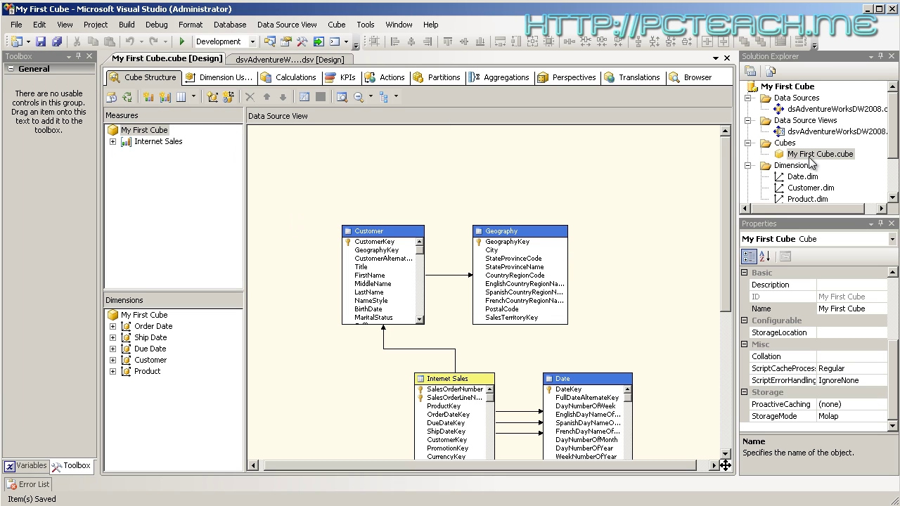
{"action": "left_click_drag", "start_coordinate": [895, 140], "coordinate": [894, 149]}
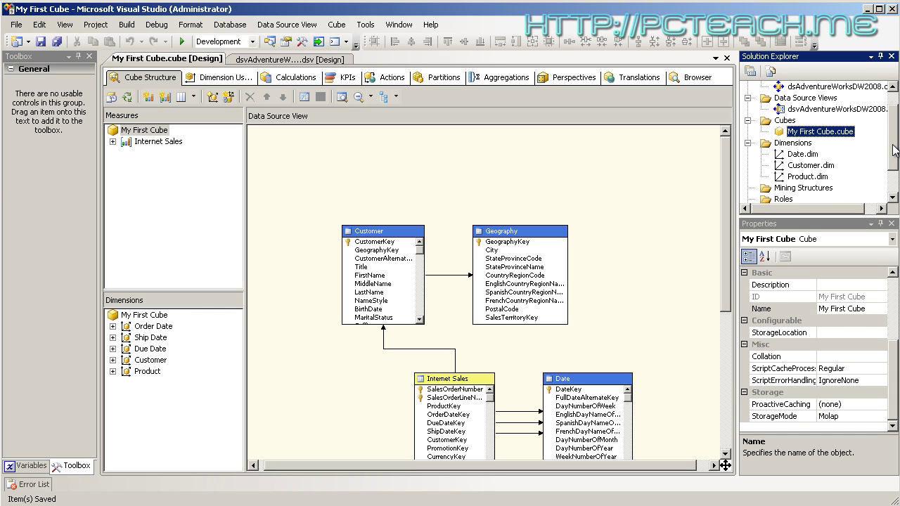
{"action": "left_click", "coordinate": [802, 155]}
{"action": "left_click", "coordinate": [810, 166]}
{"action": "left_click", "coordinate": [808, 177]}
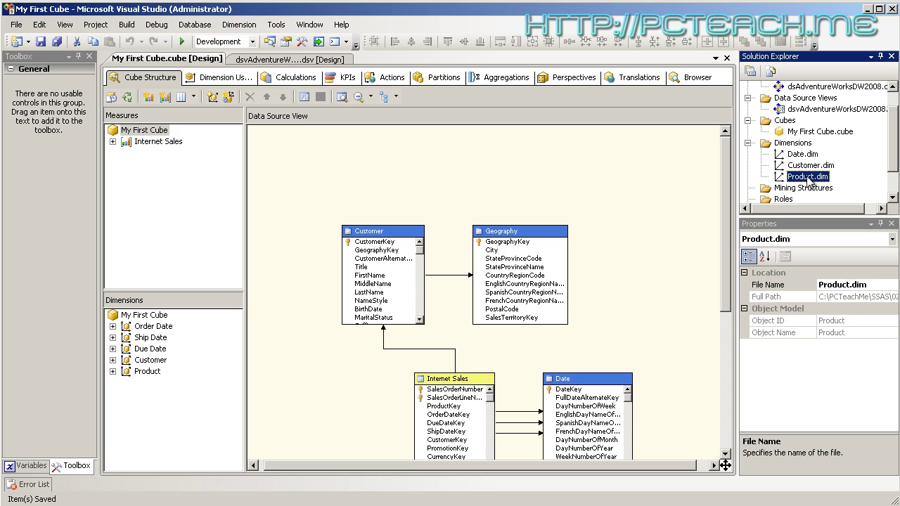
{"action": "left_click_drag", "start_coordinate": [895, 161], "coordinate": [895, 144]}
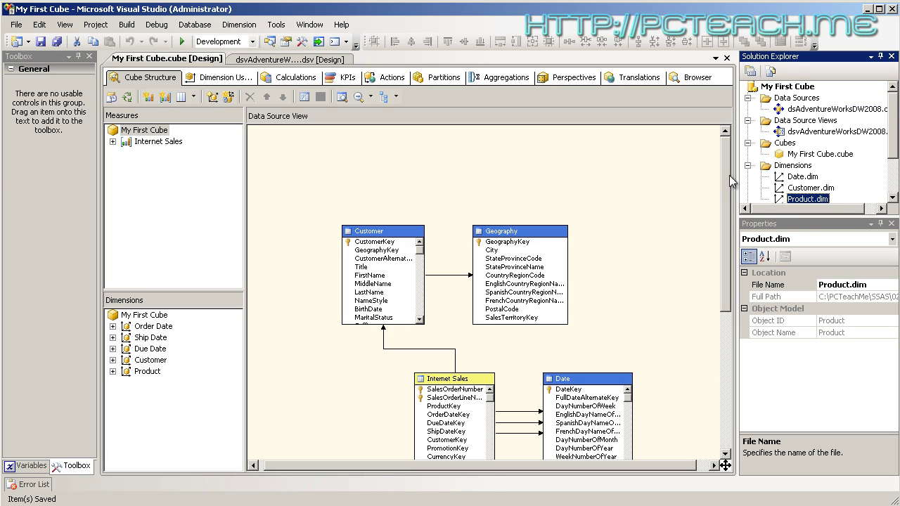
{"action": "left_click_drag", "start_coordinate": [727, 174], "coordinate": [735, 241]}
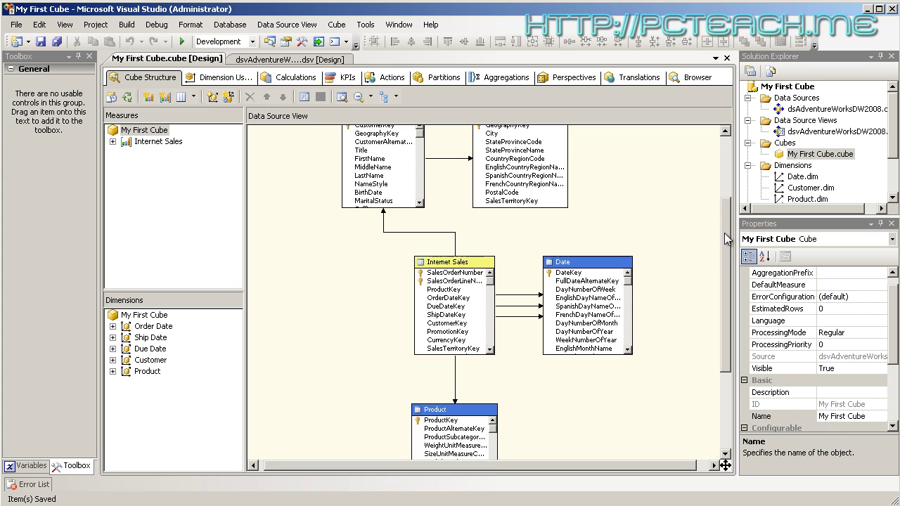
{"action": "mouse_move", "coordinate": [734, 256]}
{"action": "left_mouse_down"}
{"action": "mouse_move", "coordinate": [733, 230]}
{"action": "mouse_move", "coordinate": [732, 245]}
{"action": "left_mouse_up"}
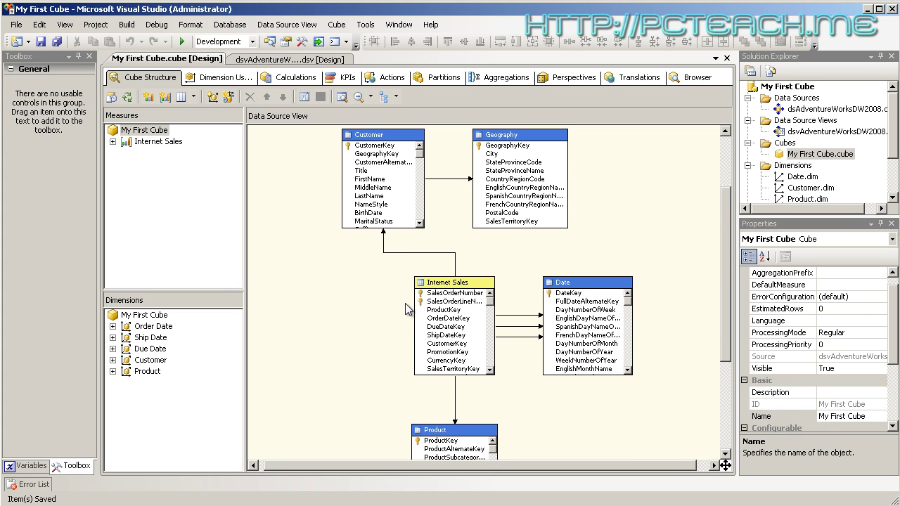
{"action": "left_click", "coordinate": [247, 62]}
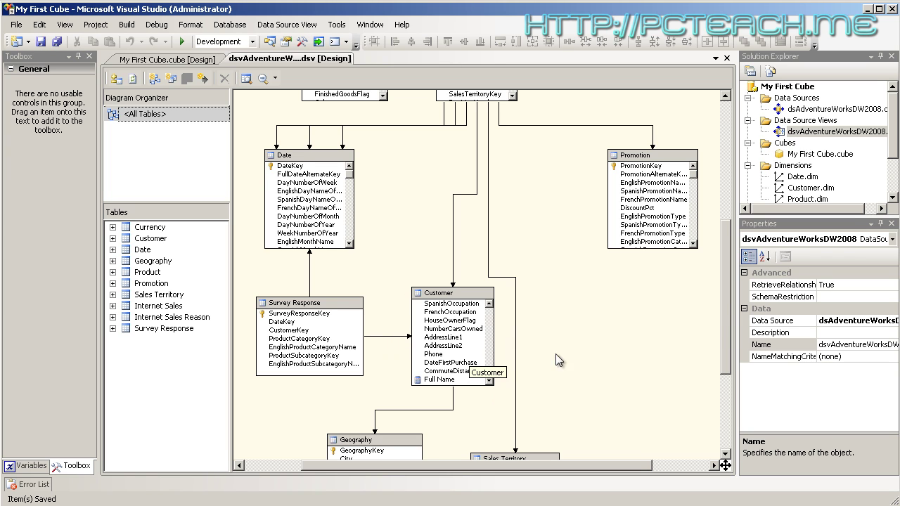
{"action": "left_click_drag", "start_coordinate": [726, 327], "coordinate": [728, 288]}
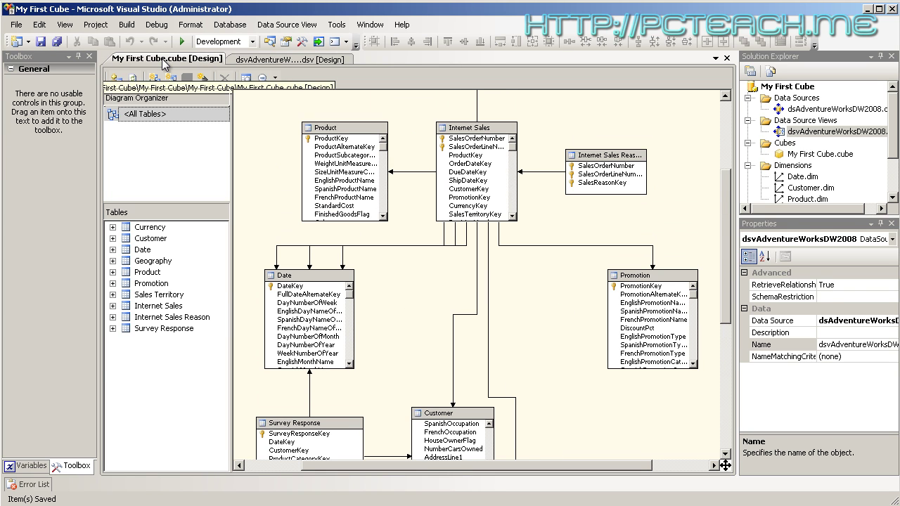
{"action": "left_click", "coordinate": [168, 59]}
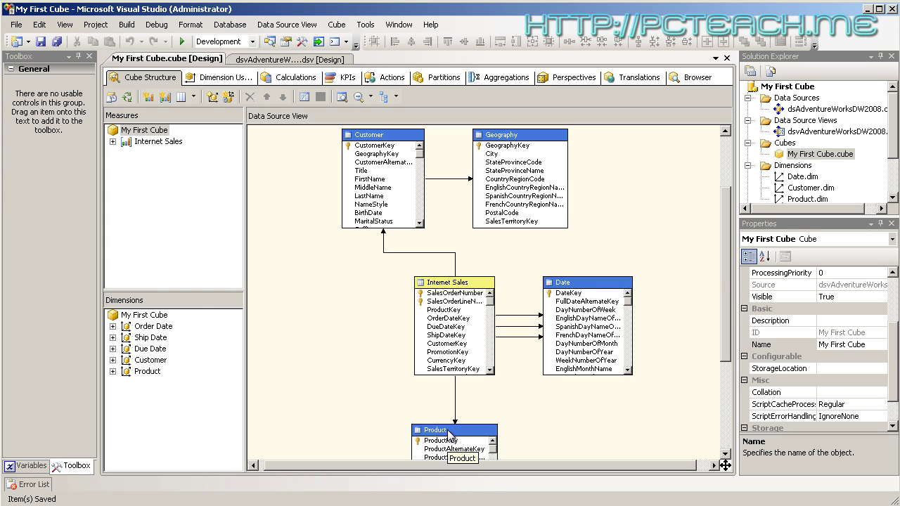
Scroll through the My First Cube structure diagram to review its linked tables
{"action": "scroll", "coordinate": [718, 281], "scroll_direction": "down", "scroll_amount": 3}
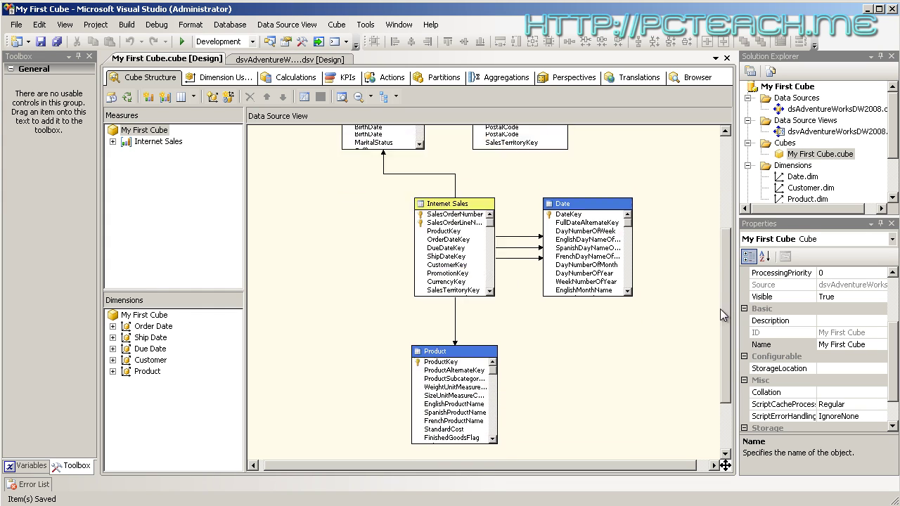
{"action": "scroll", "coordinate": [721, 302], "scroll_direction": "up", "scroll_amount": 6}
{"action": "scroll", "coordinate": [722, 278], "scroll_direction": "down", "scroll_amount": 3}
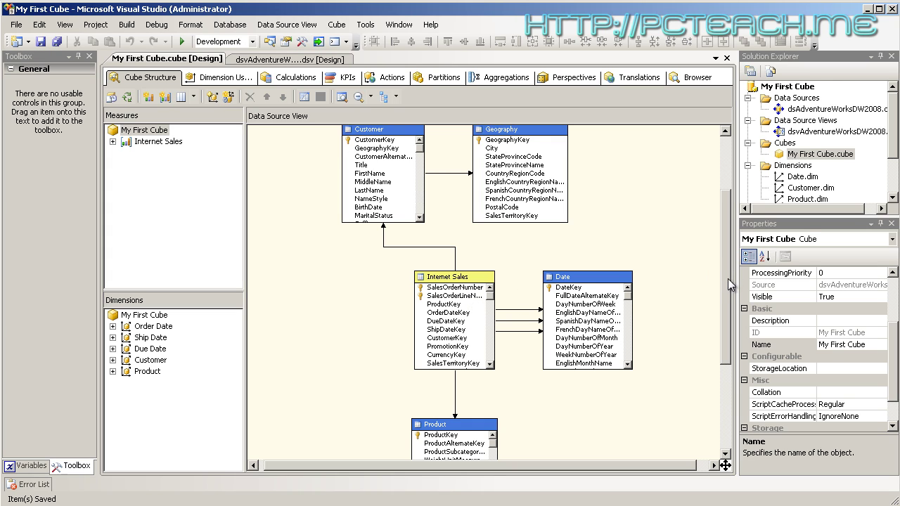
{"action": "mouse_move", "coordinate": [727, 278]}
{"action": "left_mouse_down"}
{"action": "mouse_move", "coordinate": [727, 263]}
{"action": "mouse_move", "coordinate": [727, 287]}
{"action": "left_mouse_up"}
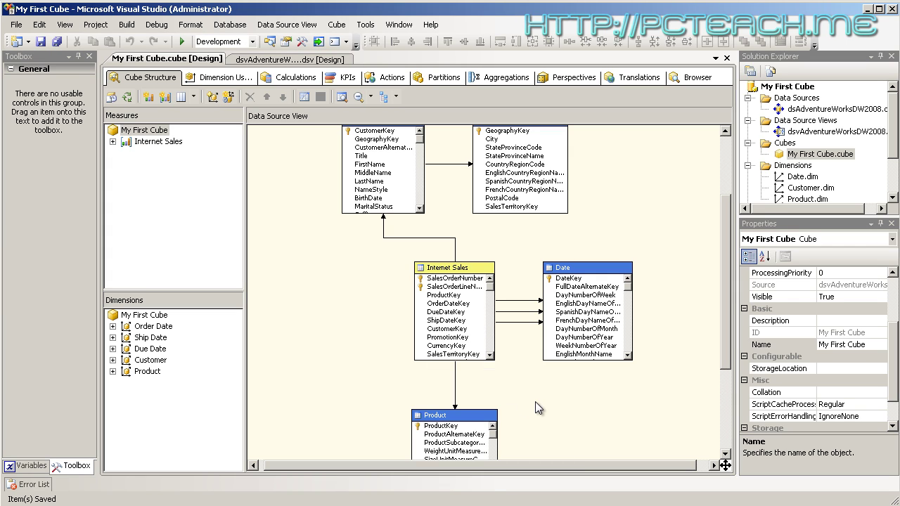
In Management Studio, collapse the FactInternetSales table and the AdventureWorksDW2008 database tree
{"action": "key", "text": "alt+Tab"}
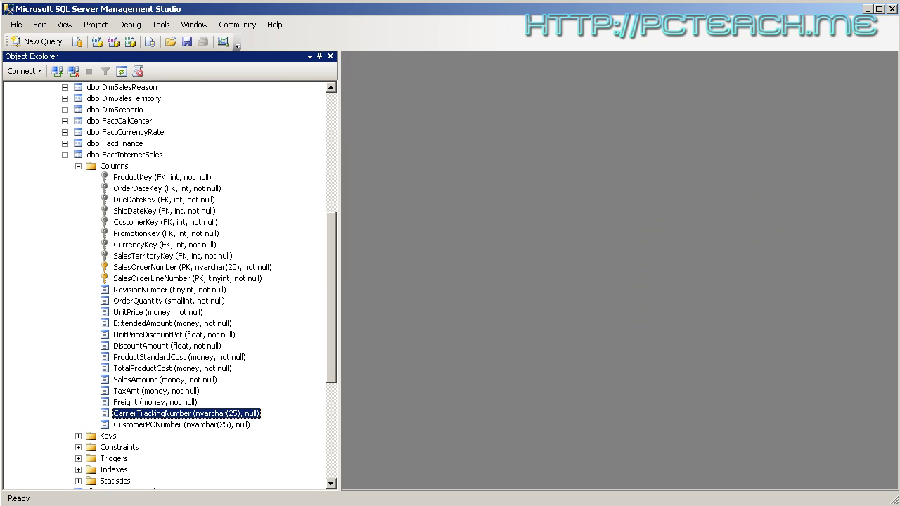
{"action": "left_click", "coordinate": [64, 154]}
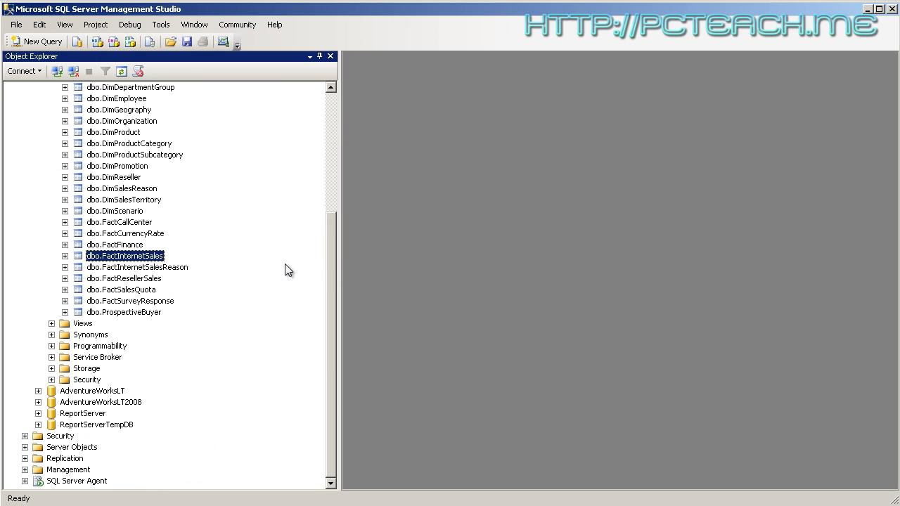
{"action": "left_click_drag", "start_coordinate": [332, 267], "coordinate": [329, 120]}
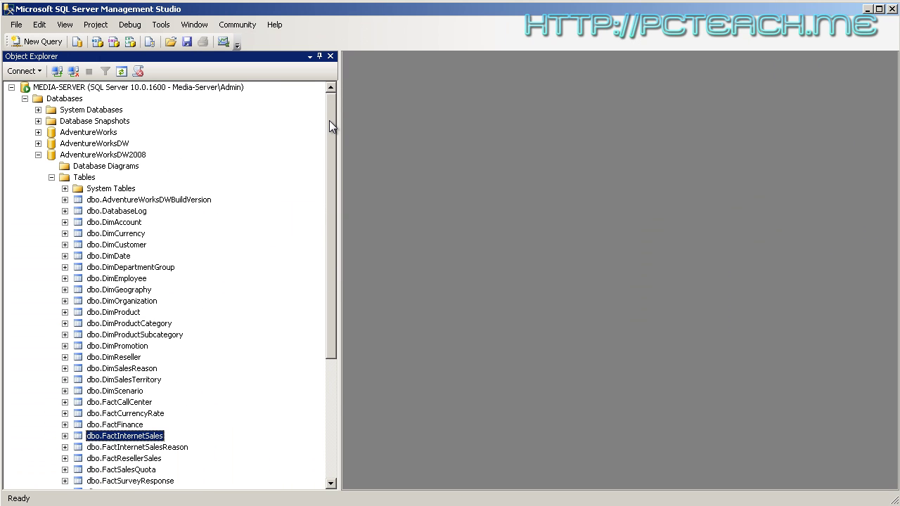
{"action": "left_click", "coordinate": [38, 154]}
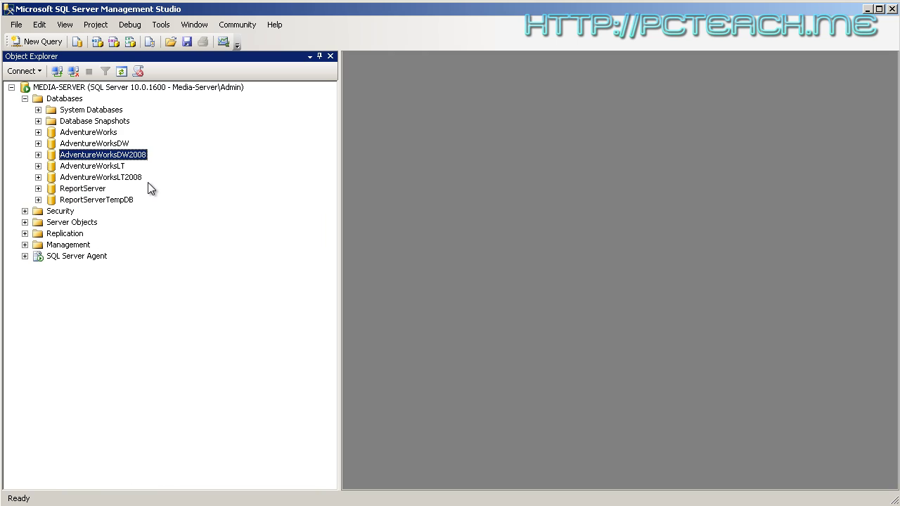
Connect Object Explorer to the MEDIA-SERVER Analysis Services server
{"action": "left_click", "coordinate": [40, 71]}
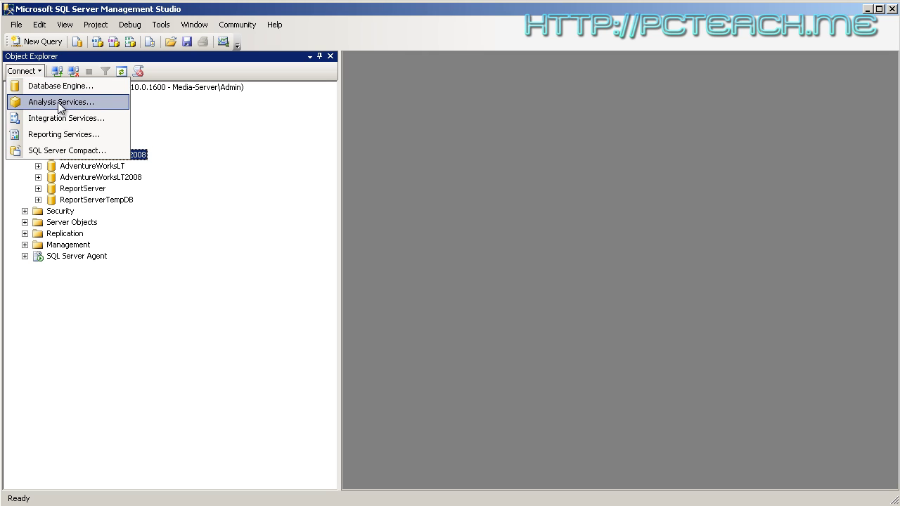
{"action": "left_click", "coordinate": [45, 104]}
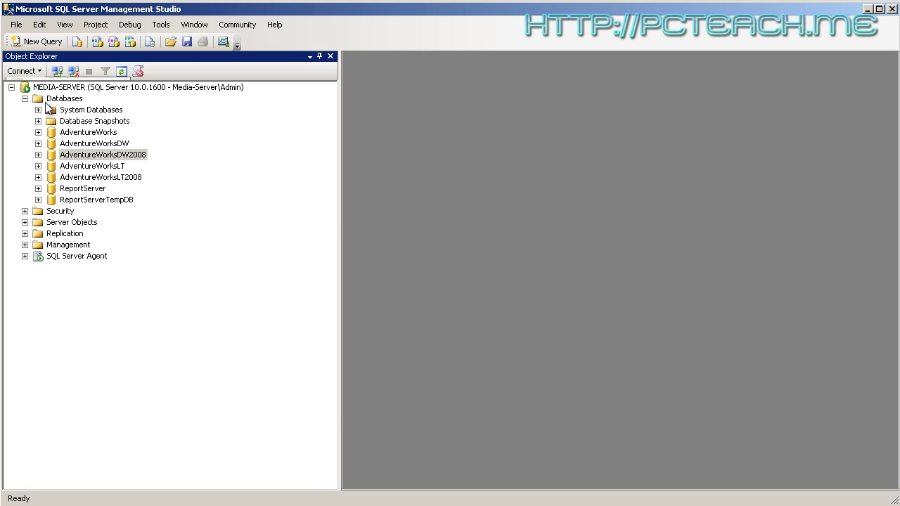
{"action": "left_click", "coordinate": [380, 397]}
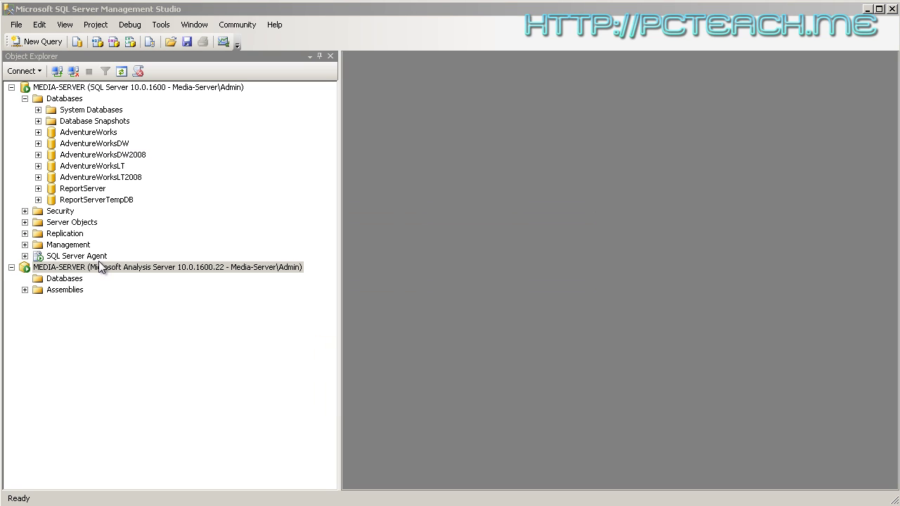
Collapse the engine's Databases folder and browse the Analysis Server's Assemblies, starting at ExcelMDX
{"action": "left_click", "coordinate": [26, 98]}
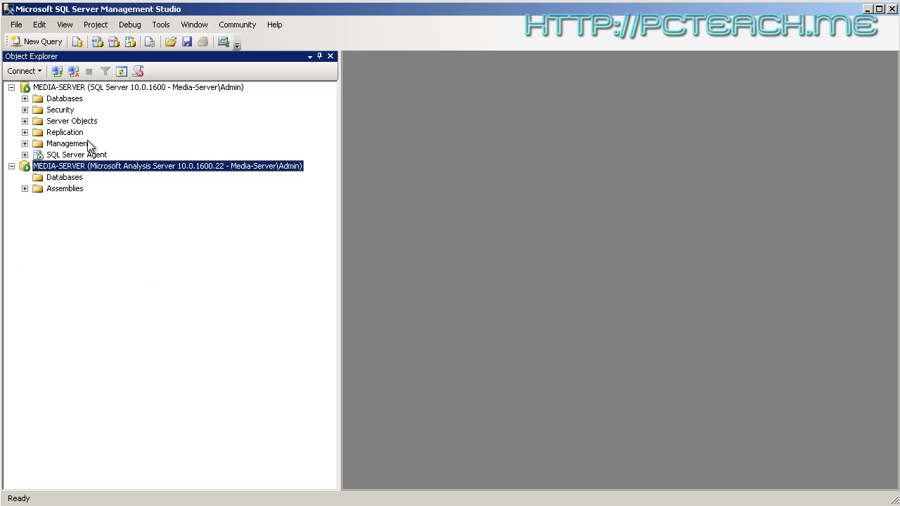
{"action": "left_click", "coordinate": [65, 177]}
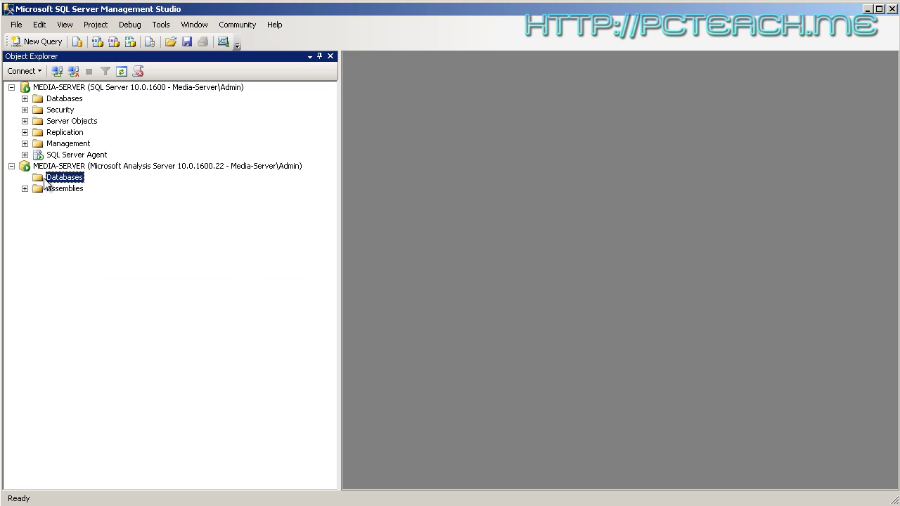
{"action": "left_click", "coordinate": [25, 188]}
{"action": "left_click", "coordinate": [52, 190]}
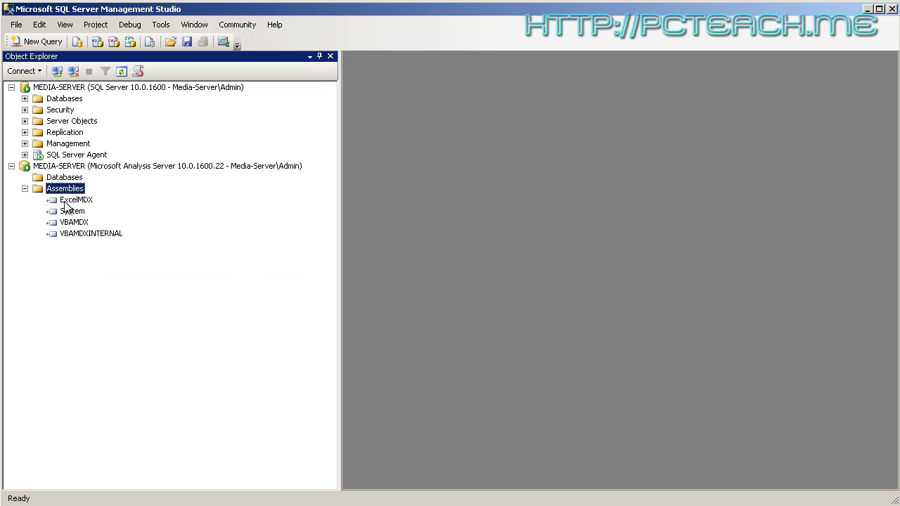
{"action": "key", "text": "Down"}
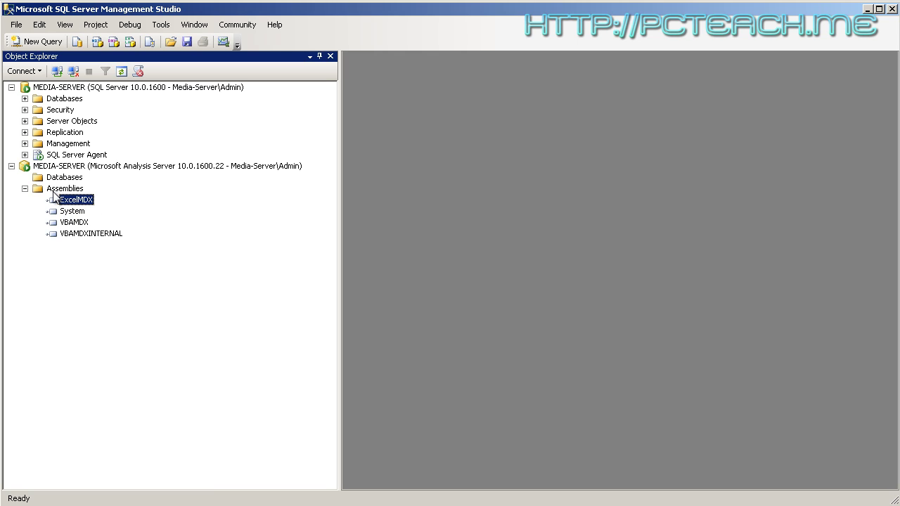
{"action": "left_click", "coordinate": [53, 190]}
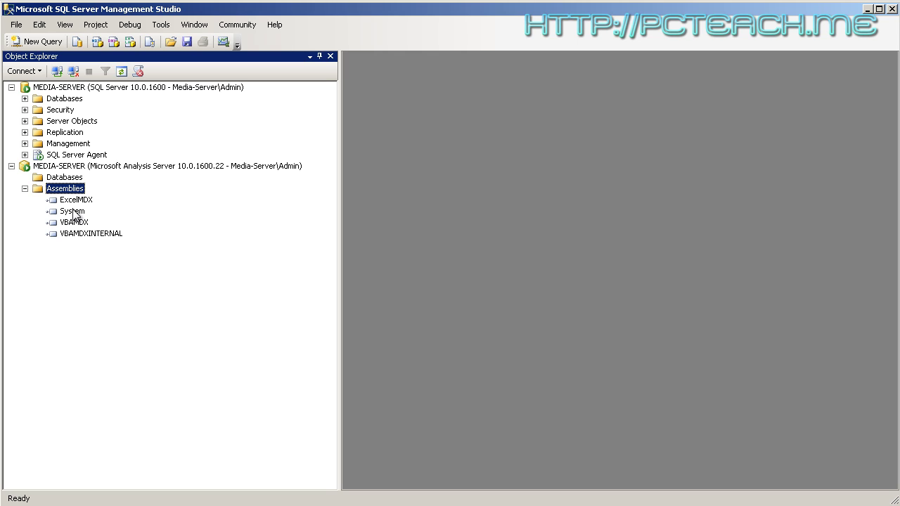
{"action": "left_click", "coordinate": [25, 188]}
{"action": "left_click", "coordinate": [56, 178]}
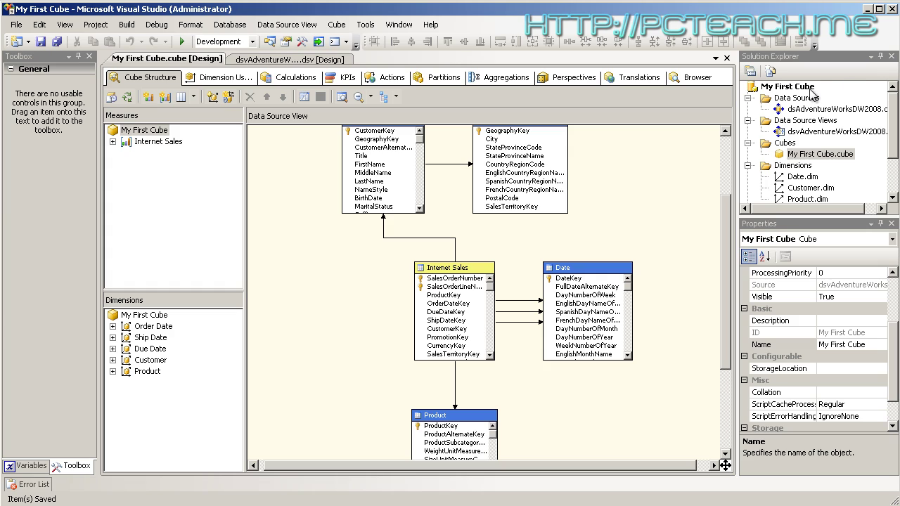
Process My First Cube, agreeing to build and deploy the project first
{"action": "left_click", "coordinate": [128, 99]}
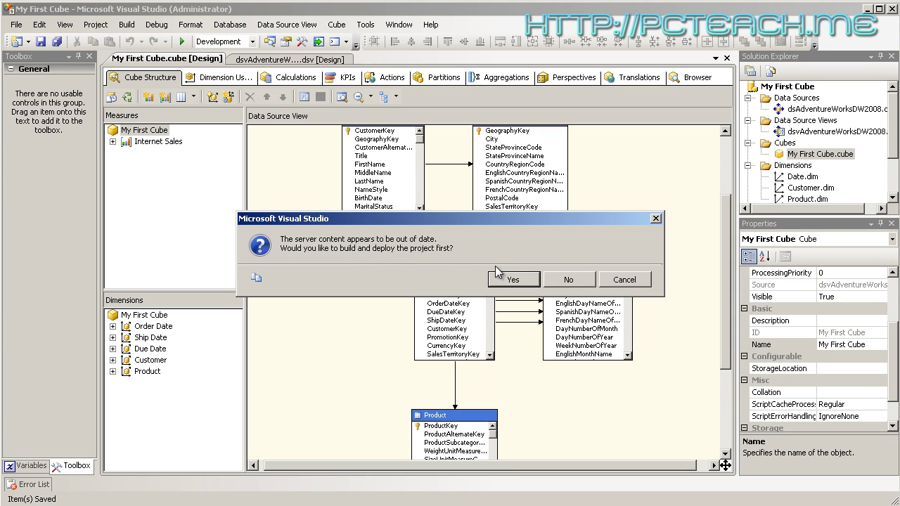
{"action": "left_click", "coordinate": [513, 280]}
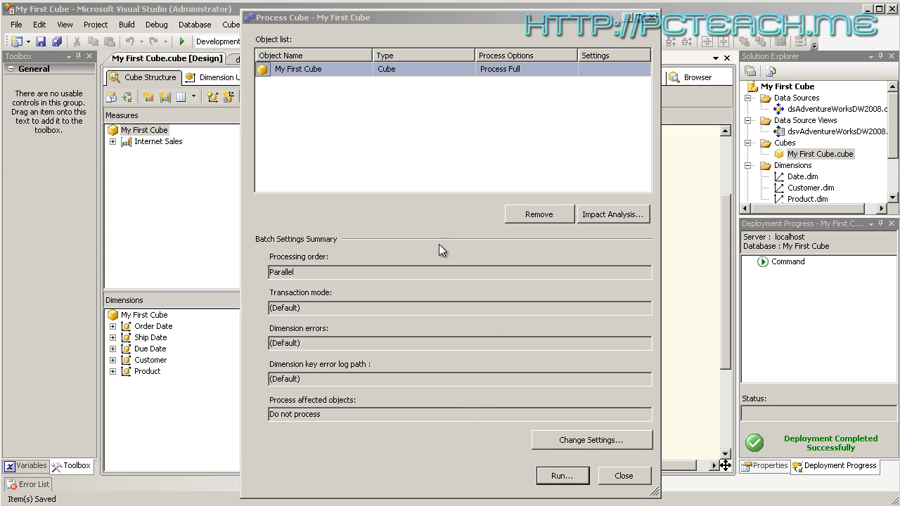
Run Process Full on My First Cube, read the ImpersonationMode error, and close both dialogs
{"action": "left_click", "coordinate": [572, 480]}
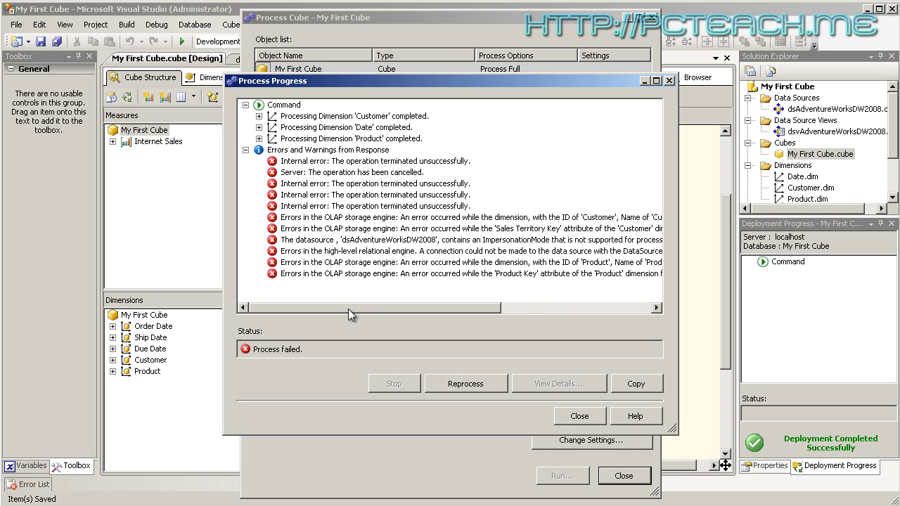
{"action": "left_click_drag", "start_coordinate": [347, 311], "coordinate": [411, 297]}
{"action": "left_click", "coordinate": [349, 242]}
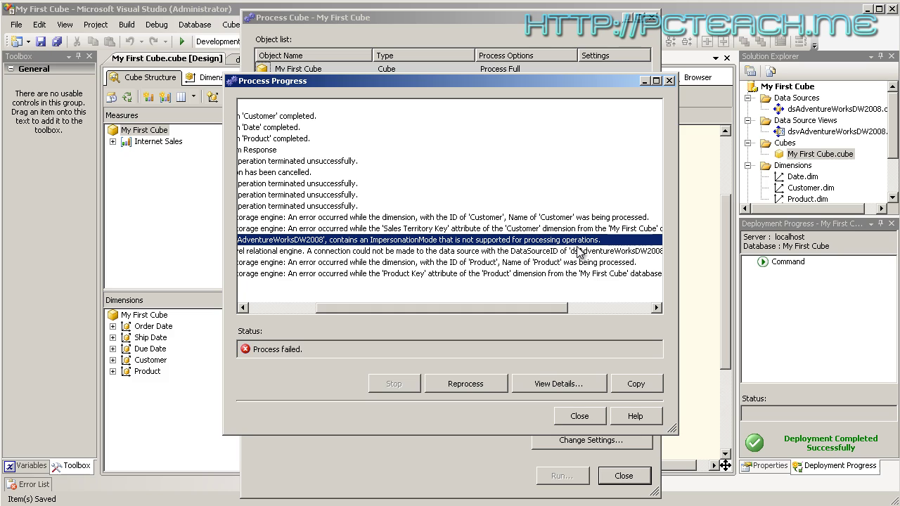
{"action": "left_click", "coordinate": [580, 415]}
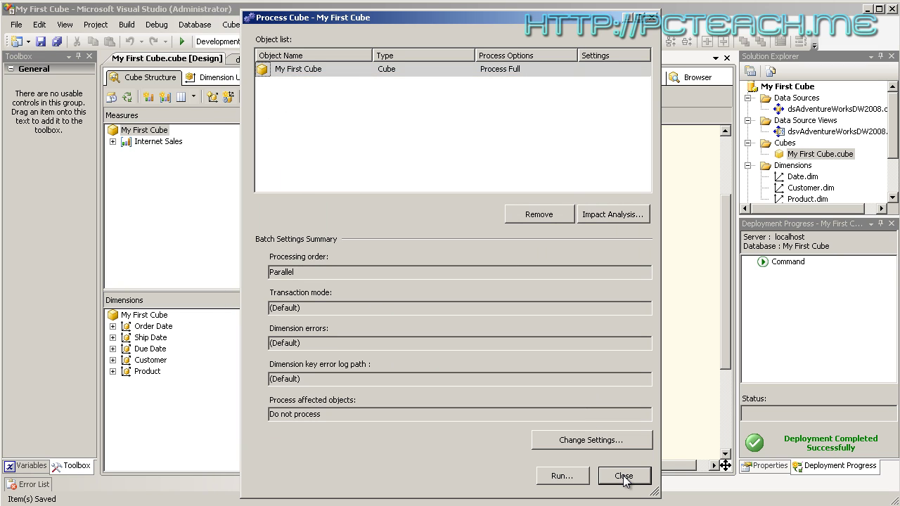
{"action": "left_click", "coordinate": [624, 476]}
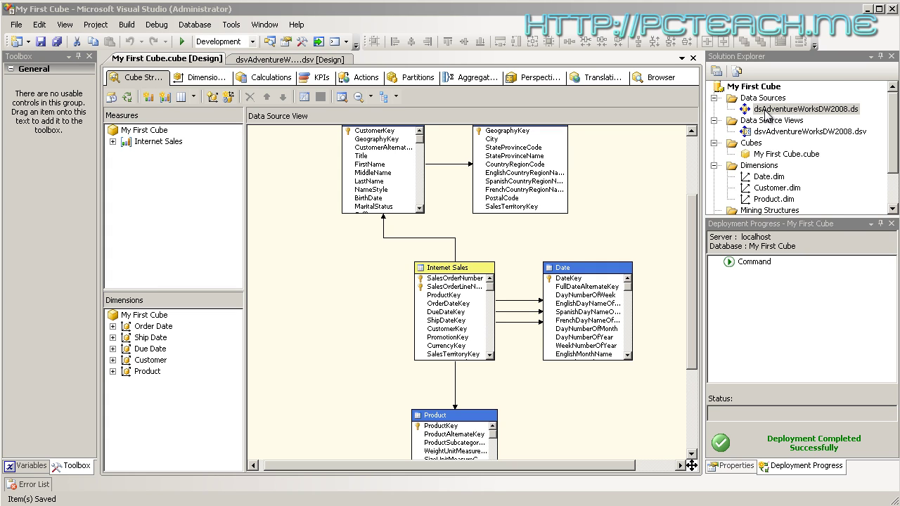
Set dsAdventureWorksDW2008 to impersonate a specific Windows user, entering the account's user name and password
{"action": "double_click", "coordinate": [768, 111]}
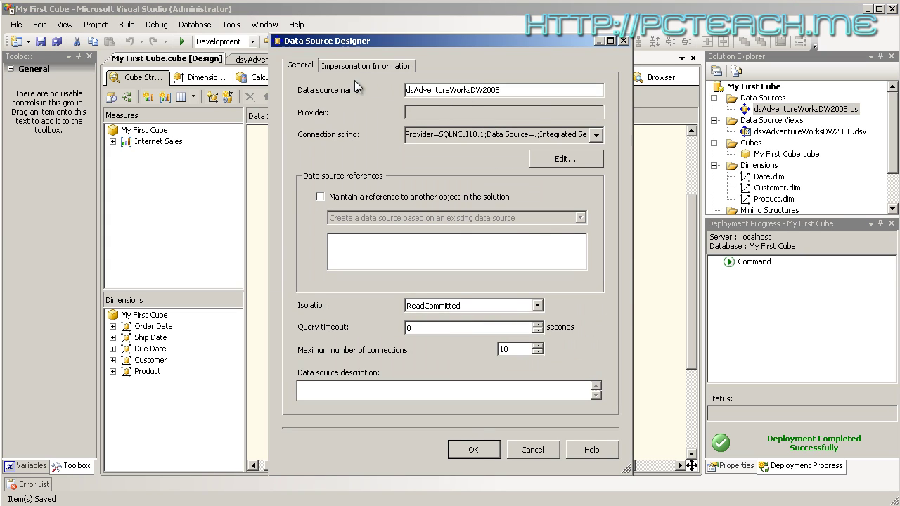
{"action": "left_click", "coordinate": [357, 68]}
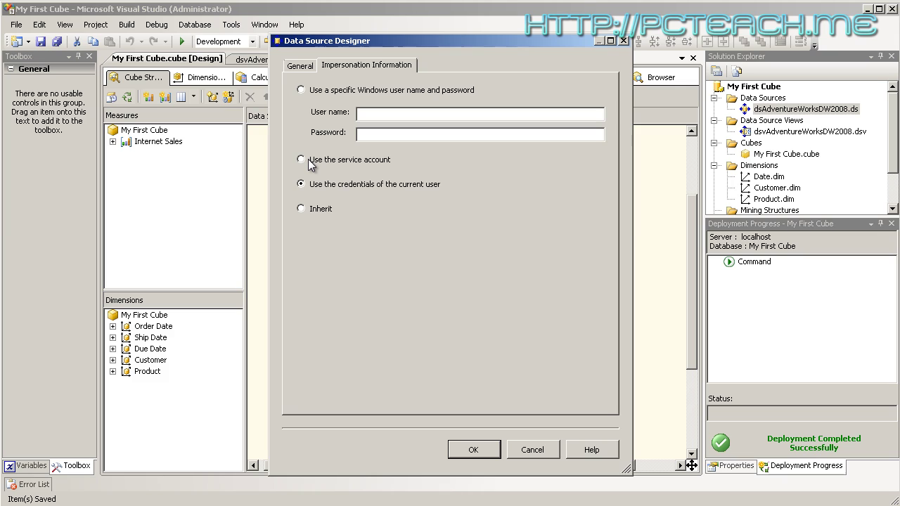
{"action": "left_click", "coordinate": [301, 89]}
{"action": "left_click", "coordinate": [471, 116]}
{"action": "type", "text": "Admin"}
{"action": "key", "text": "Tab"}
{"action": "left_click", "coordinate": [473, 450]}
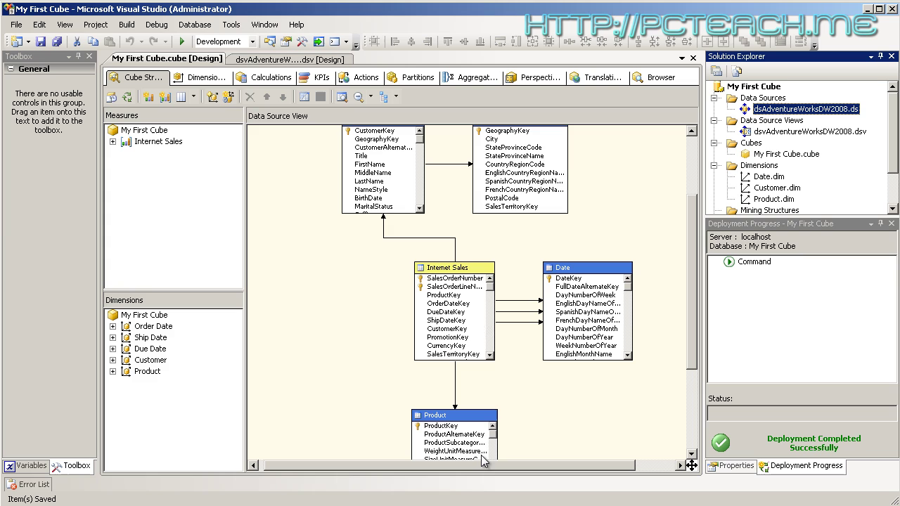
Test the data source connection successfully, close the settings, and reconnect the cube designer
{"action": "double_click", "coordinate": [755, 110]}
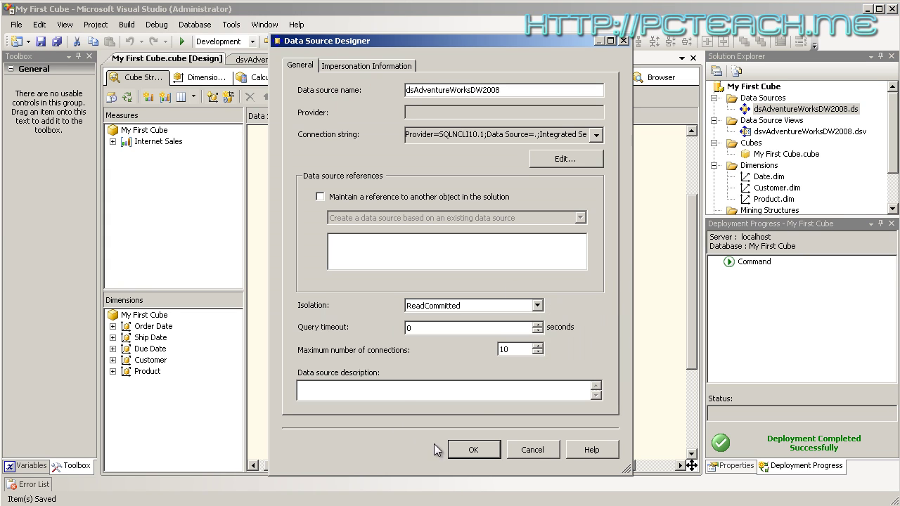
{"action": "left_click", "coordinate": [537, 162]}
{"action": "left_click_drag", "start_coordinate": [607, 190], "coordinate": [361, 67]}
{"action": "left_click", "coordinate": [318, 416]}
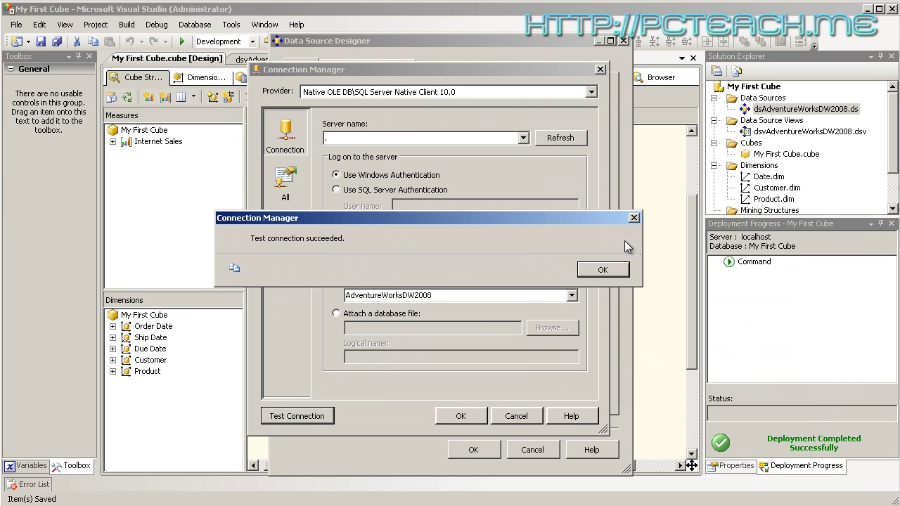
{"action": "left_click", "coordinate": [615, 272]}
{"action": "left_click", "coordinate": [463, 418]}
{"action": "left_click", "coordinate": [471, 452]}
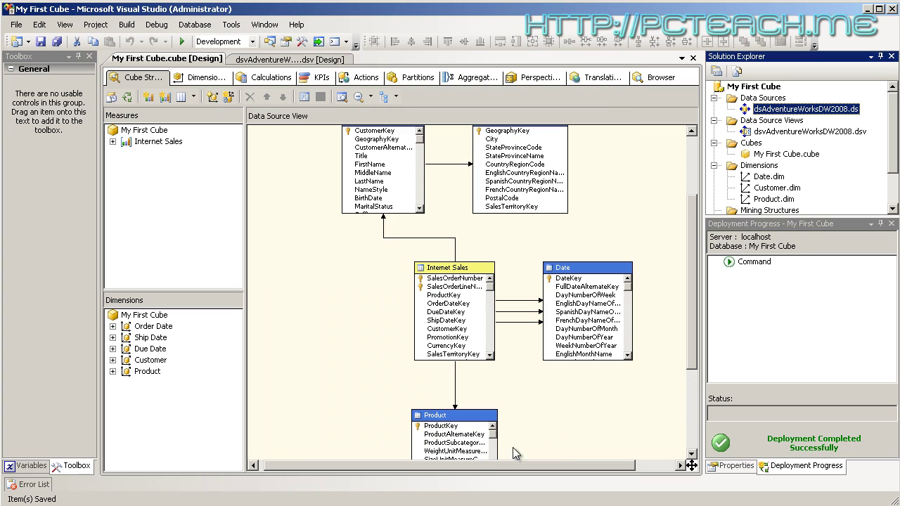
{"action": "left_click", "coordinate": [128, 98]}
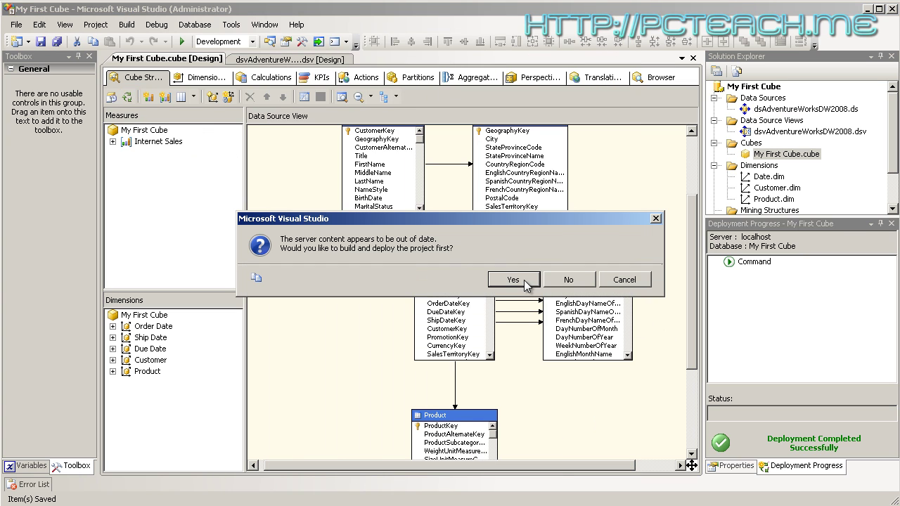
Build, deploy and fully process My First Cube until it succeeds, then close both processing windows
{"action": "left_click", "coordinate": [524, 281]}
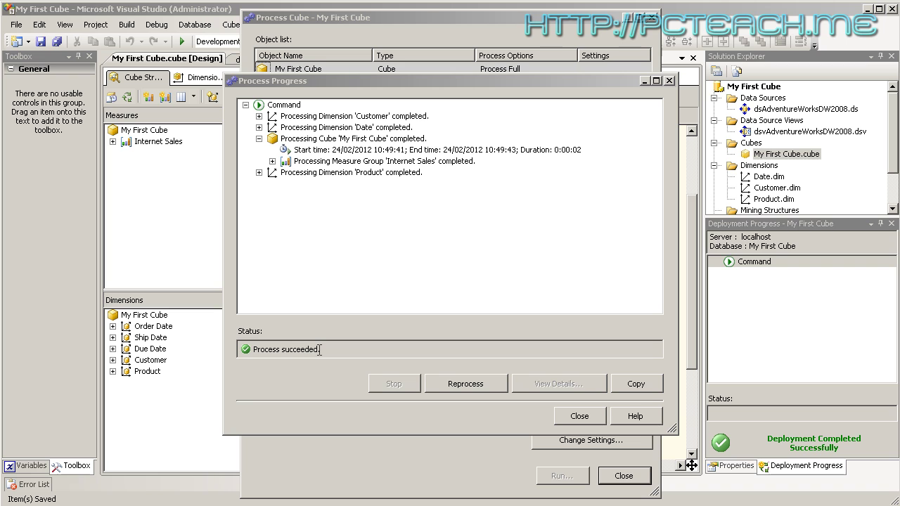
{"action": "left_click", "coordinate": [578, 416]}
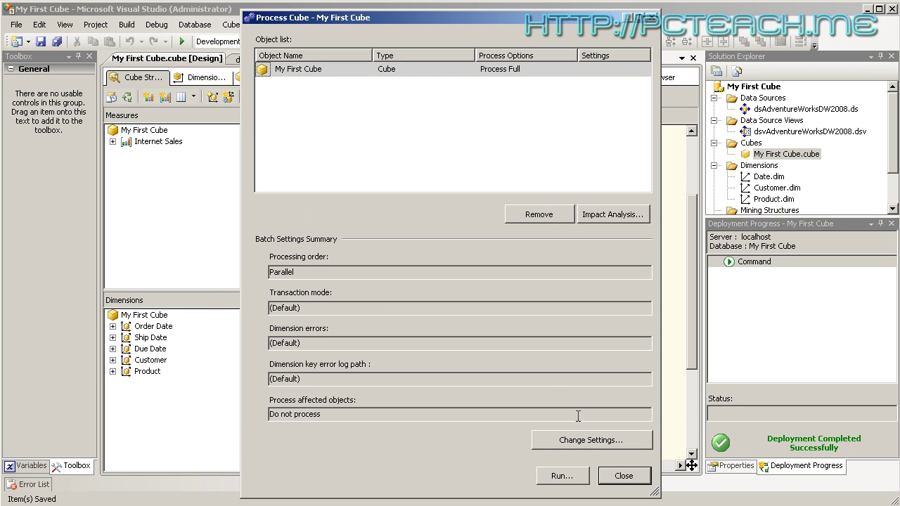
{"action": "left_click", "coordinate": [623, 476]}
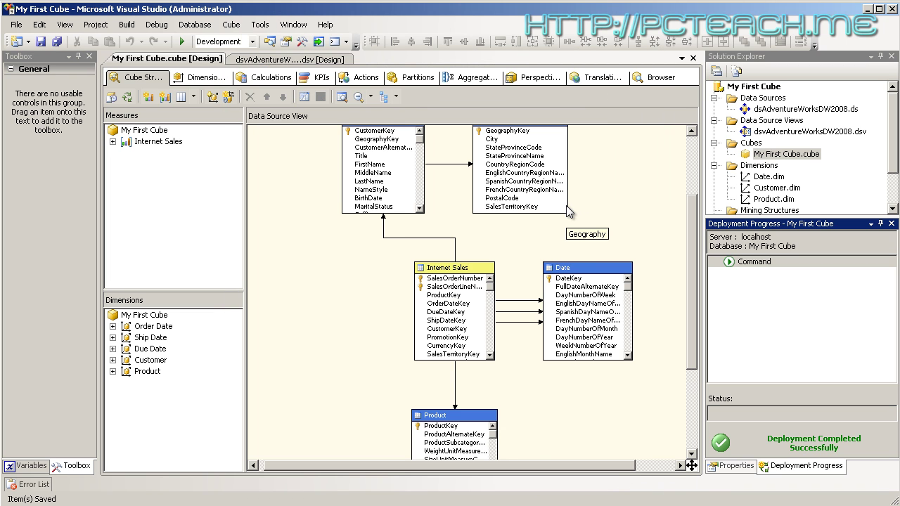
{"action": "double_click", "coordinate": [786, 112]}
{"action": "left_click", "coordinate": [354, 66]}
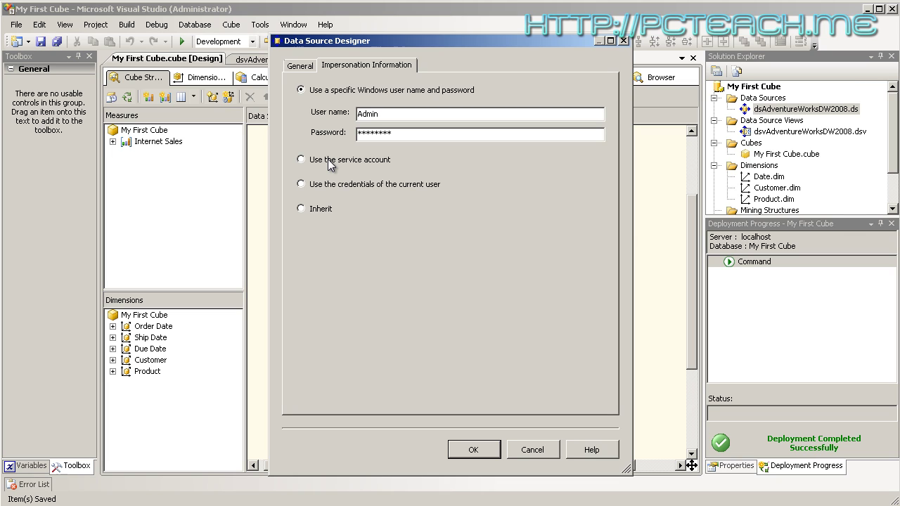
{"action": "left_click", "coordinate": [474, 450]}
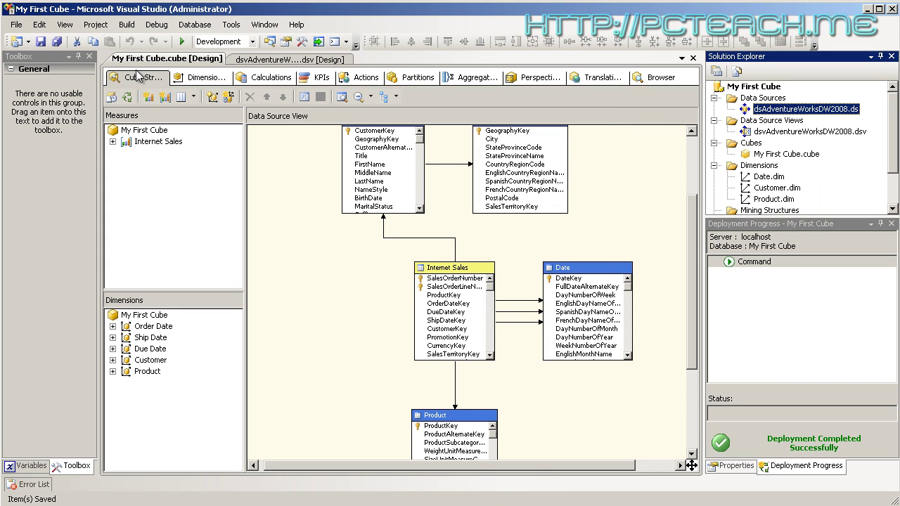
{"action": "left_click", "coordinate": [653, 77]}
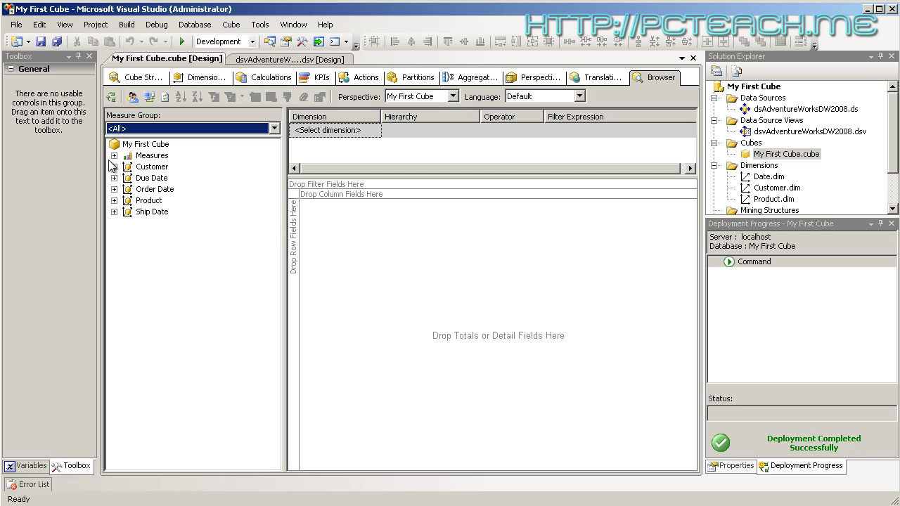
Put Sales Amount into the pivot totals and expand the Customer, Date and Product dimensions
{"action": "left_click", "coordinate": [114, 156]}
{"action": "left_click", "coordinate": [127, 167]}
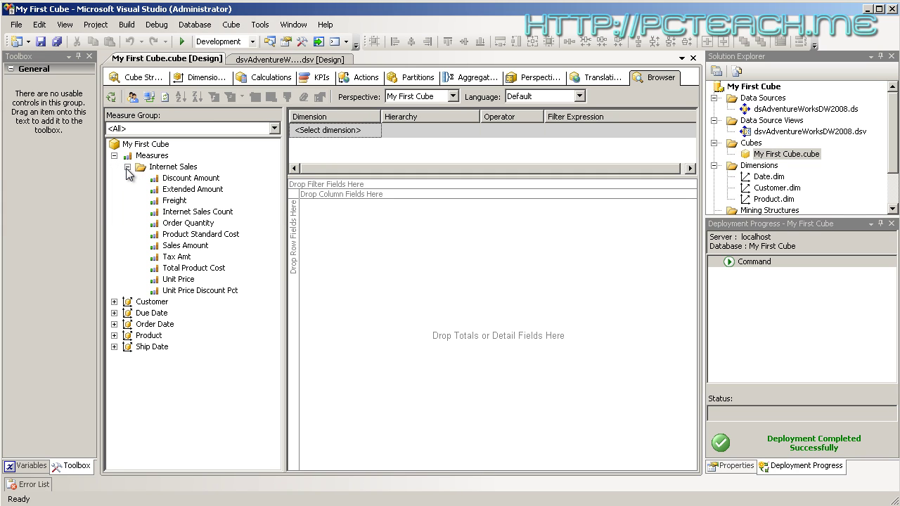
{"action": "left_click_drag", "start_coordinate": [187, 246], "coordinate": [416, 256]}
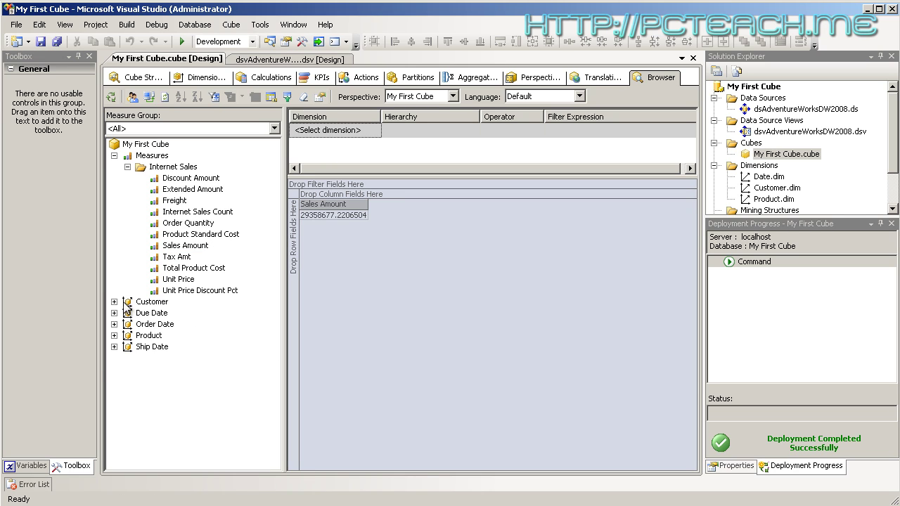
{"action": "left_click", "coordinate": [114, 302]}
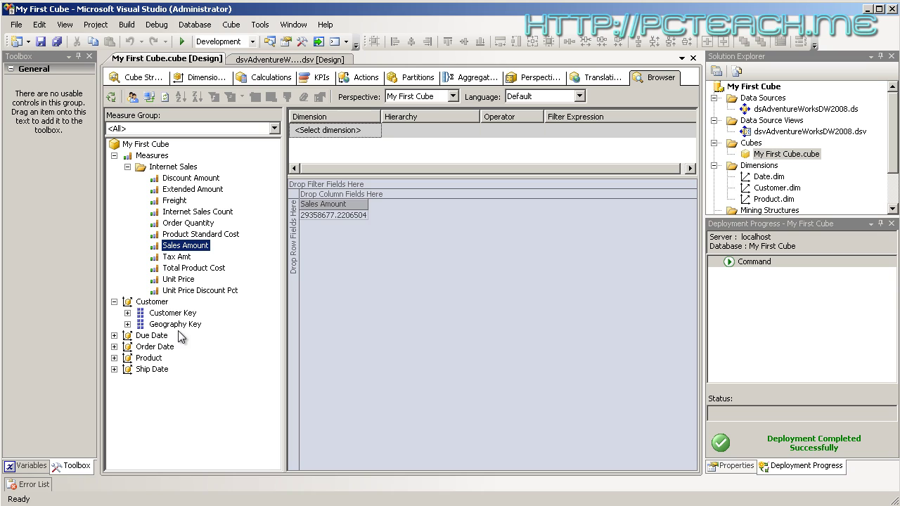
{"action": "left_click", "coordinate": [114, 336]}
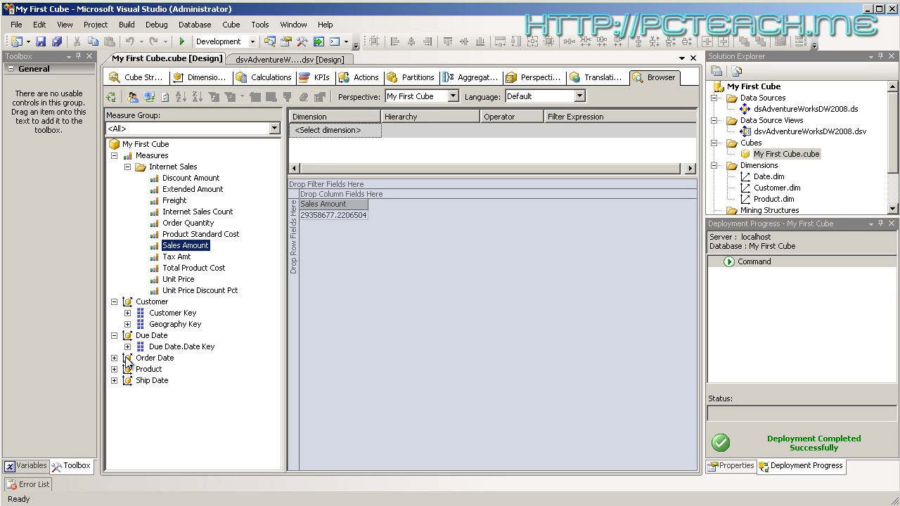
{"action": "left_click", "coordinate": [114, 357]}
{"action": "left_click", "coordinate": [114, 380]}
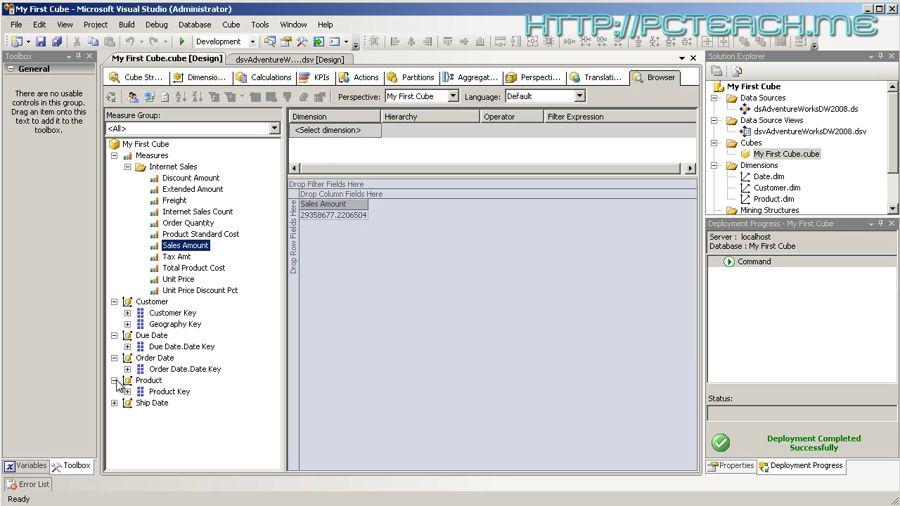
{"action": "left_click", "coordinate": [114, 403]}
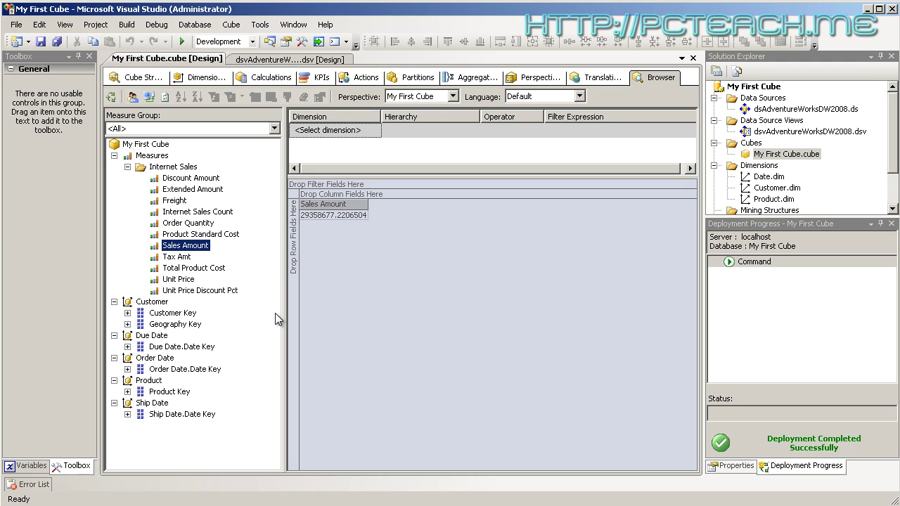
Lay out Geography Key as rows and Product Key as columns, then select geography 2, product 214
{"action": "left_click_drag", "start_coordinate": [176, 324], "coordinate": [294, 242]}
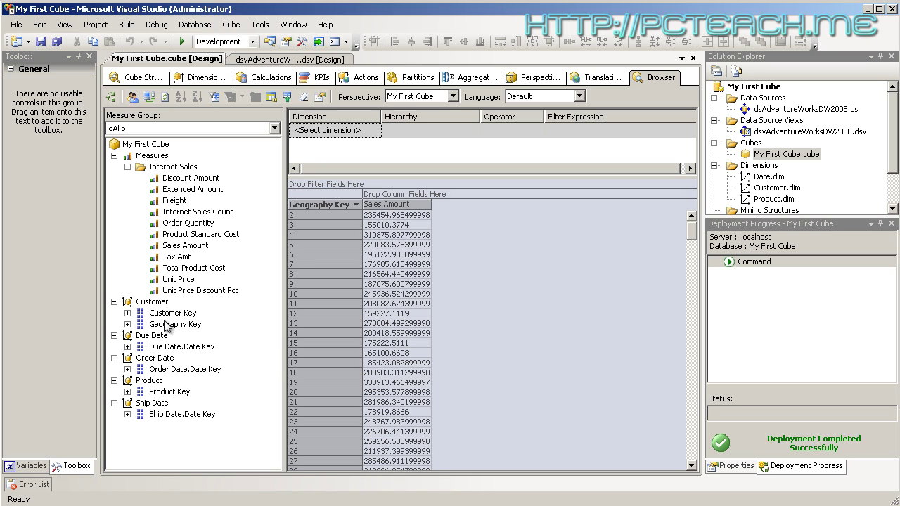
{"action": "left_click", "coordinate": [163, 369]}
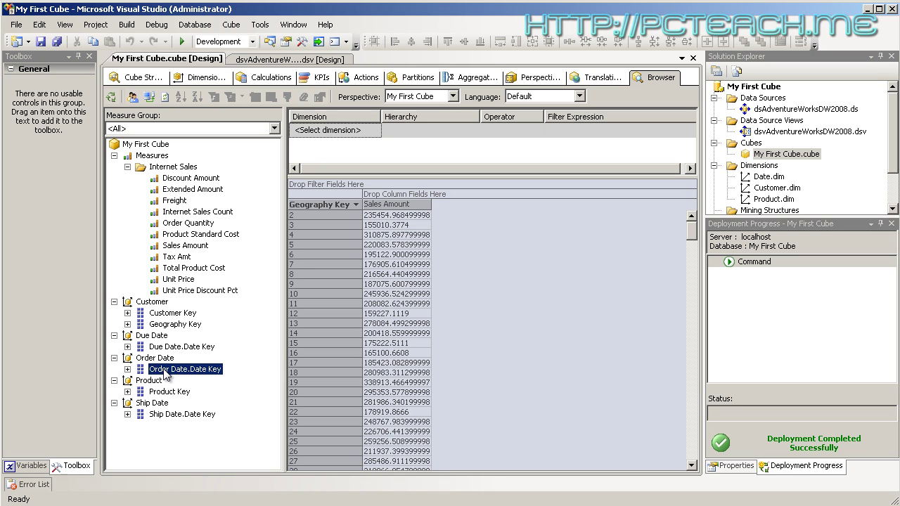
{"action": "left_click_drag", "start_coordinate": [168, 391], "coordinate": [422, 195]}
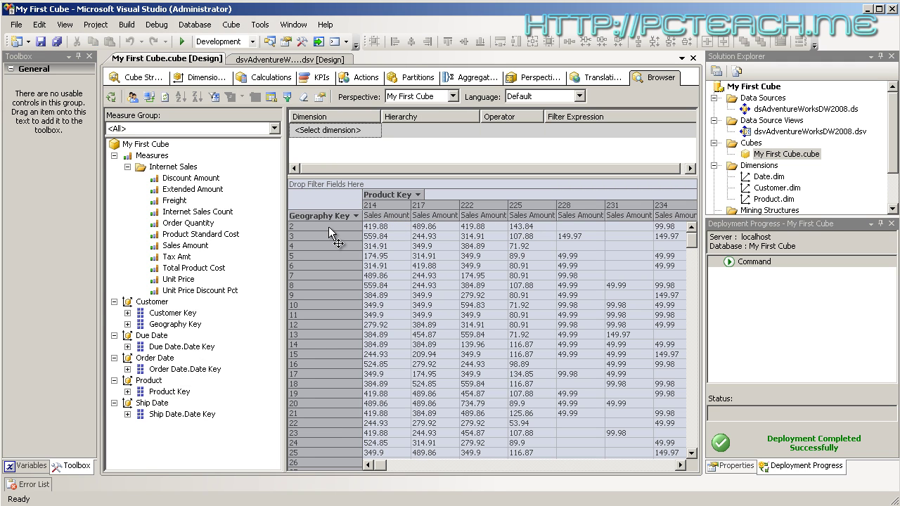
{"action": "left_click", "coordinate": [383, 225]}
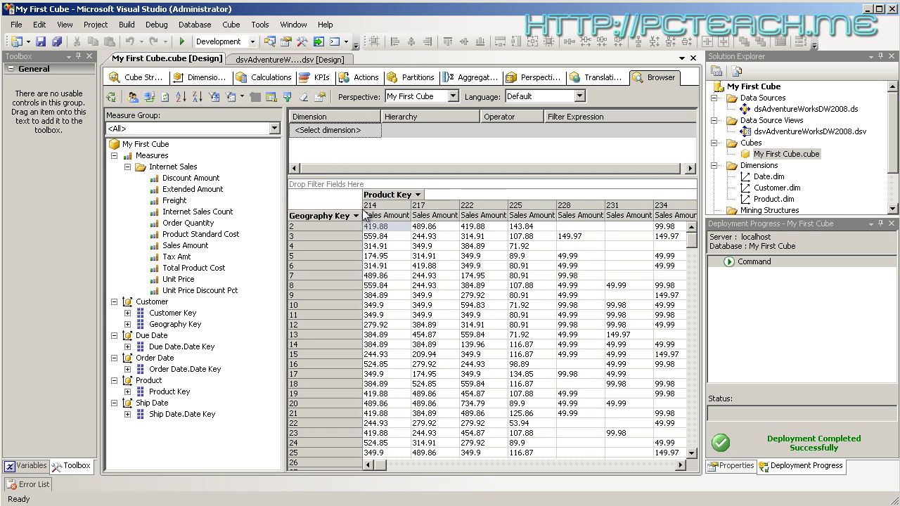
{"action": "mouse_move", "coordinate": [392, 232]}
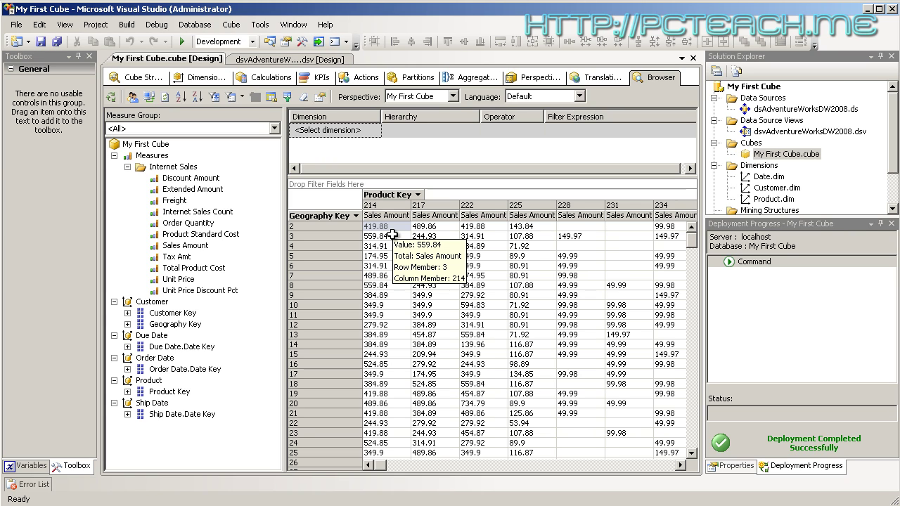
{"action": "mouse_move", "coordinate": [424, 274]}
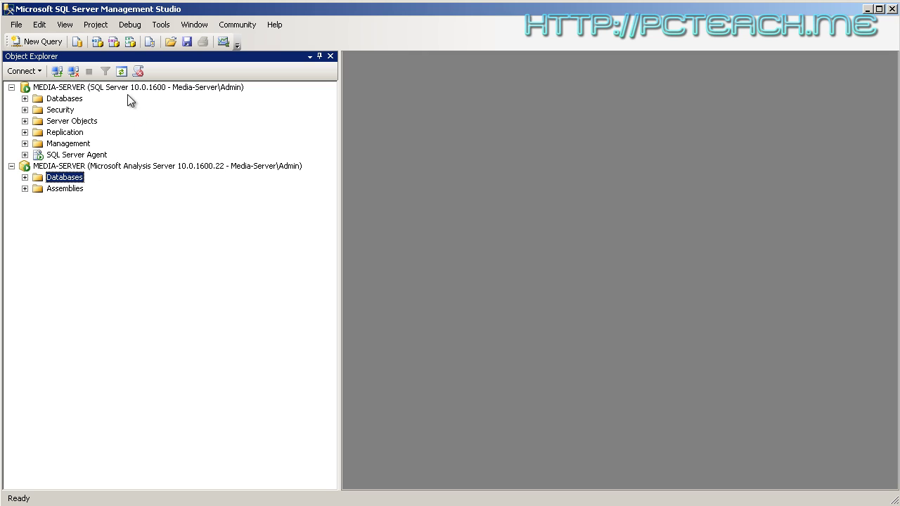
Expand the My First Cube database in Object Explorer down to the Internet Sales partition
{"action": "left_click", "coordinate": [25, 177]}
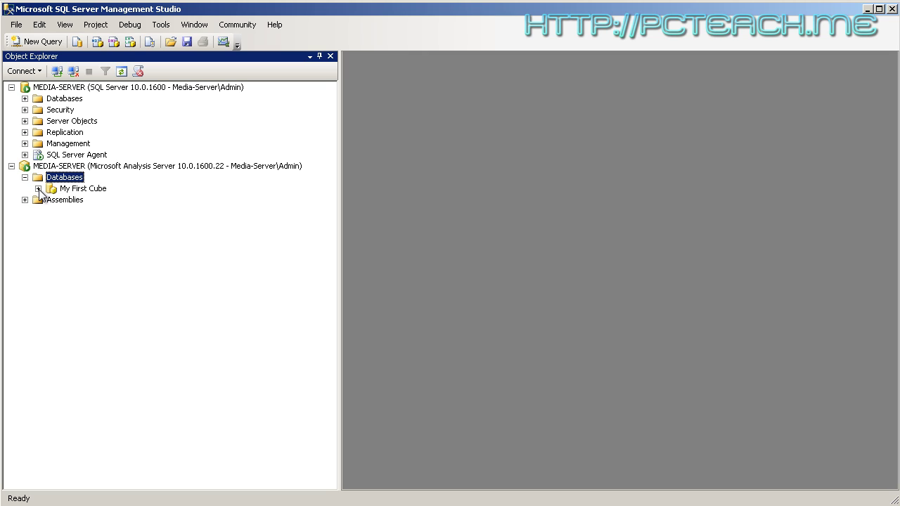
{"action": "left_click", "coordinate": [38, 188]}
{"action": "left_click", "coordinate": [51, 222]}
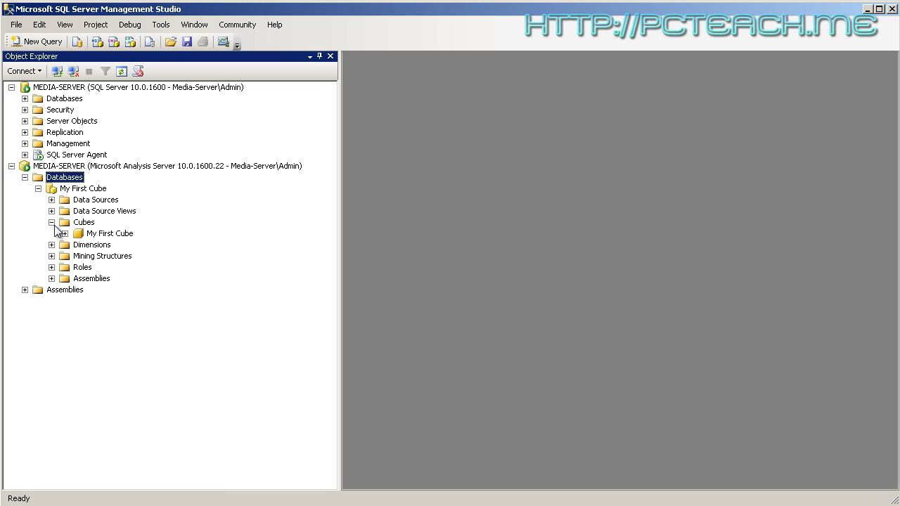
{"action": "left_click", "coordinate": [65, 233]}
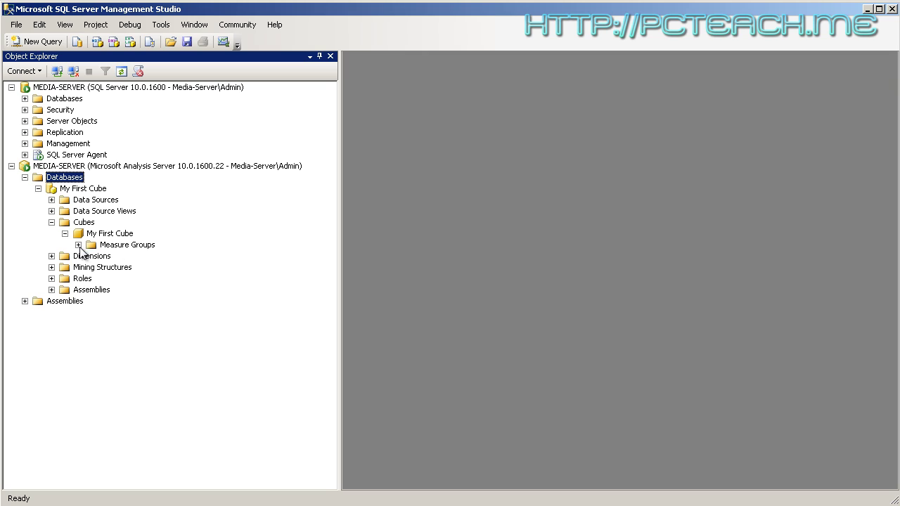
{"action": "left_click", "coordinate": [78, 244]}
{"action": "left_click", "coordinate": [91, 257]}
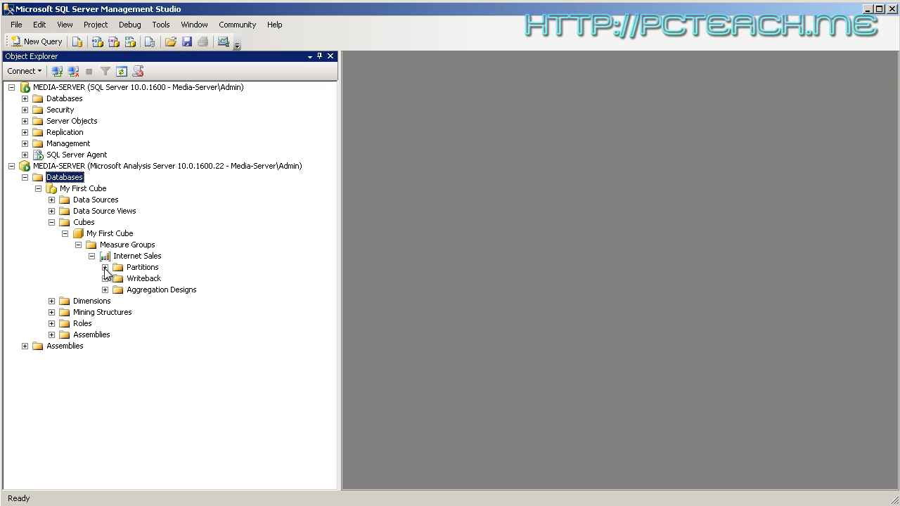
{"action": "left_click", "coordinate": [105, 268]}
{"action": "left_click", "coordinate": [146, 279]}
Look over the Aggregation Designs and Internet Sales partition, then collapse the cube's measure groups
{"action": "left_click", "coordinate": [105, 267]}
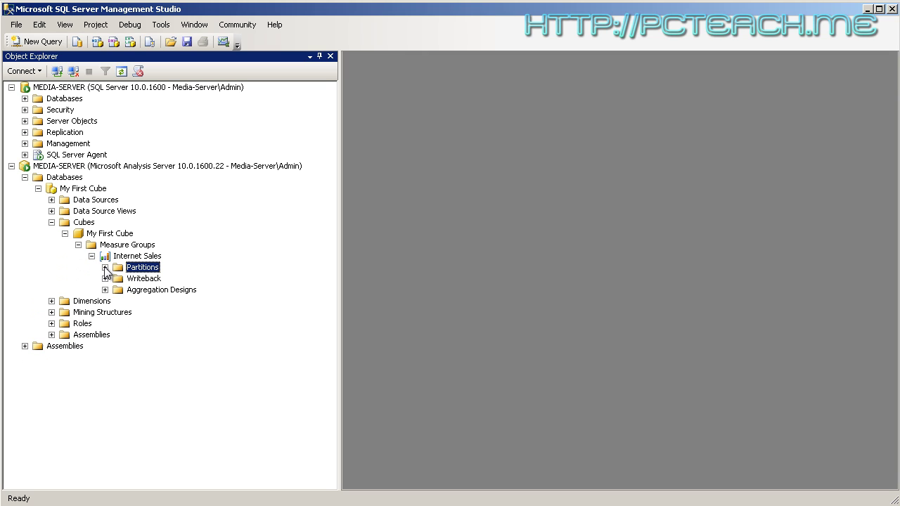
{"action": "left_click", "coordinate": [105, 290]}
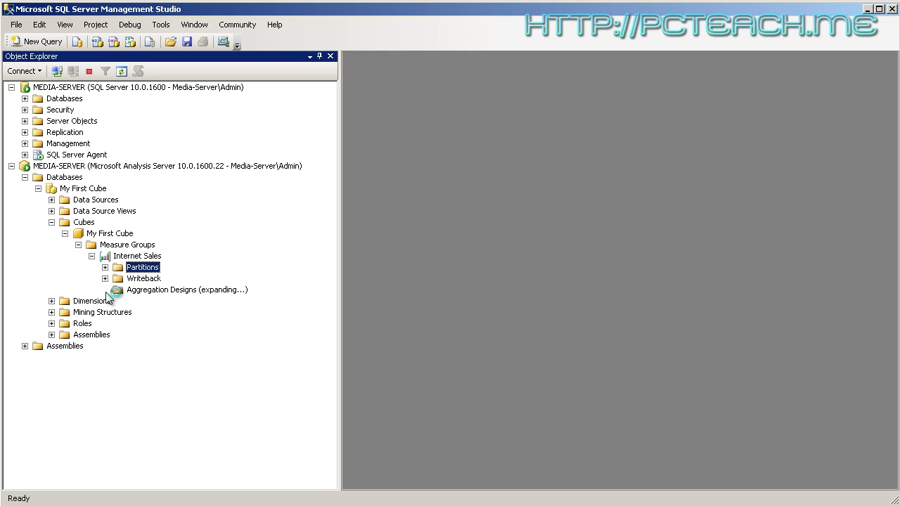
{"action": "left_click", "coordinate": [105, 268]}
{"action": "left_click", "coordinate": [148, 279]}
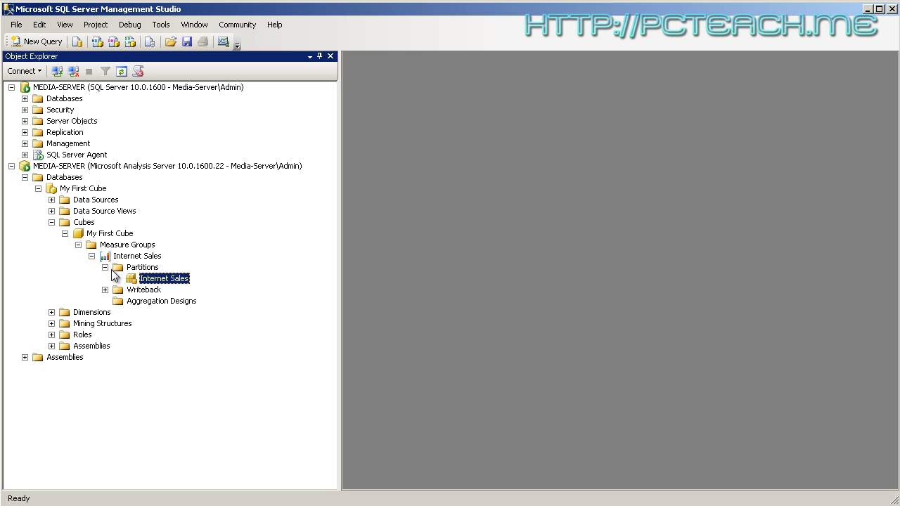
{"action": "left_click", "coordinate": [105, 267]}
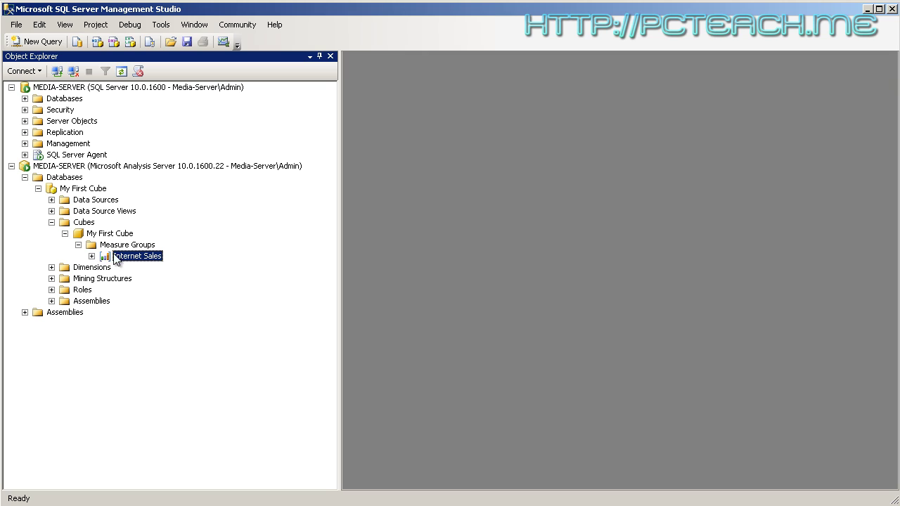
{"action": "left_click", "coordinate": [92, 256]}
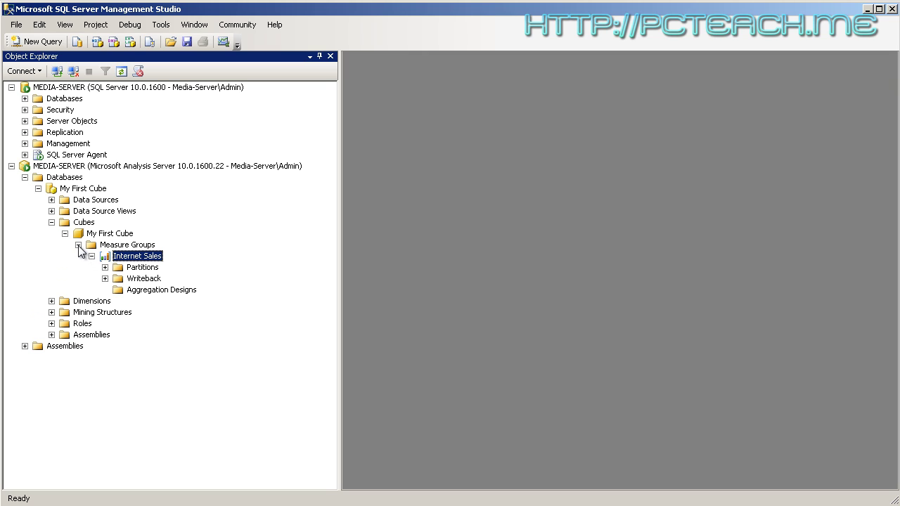
{"action": "left_click", "coordinate": [78, 245]}
{"action": "left_click", "coordinate": [65, 233]}
Review the Customer dimension's general, proactive caching and error configuration properties, then cancel without changes
{"action": "left_click", "coordinate": [51, 245]}
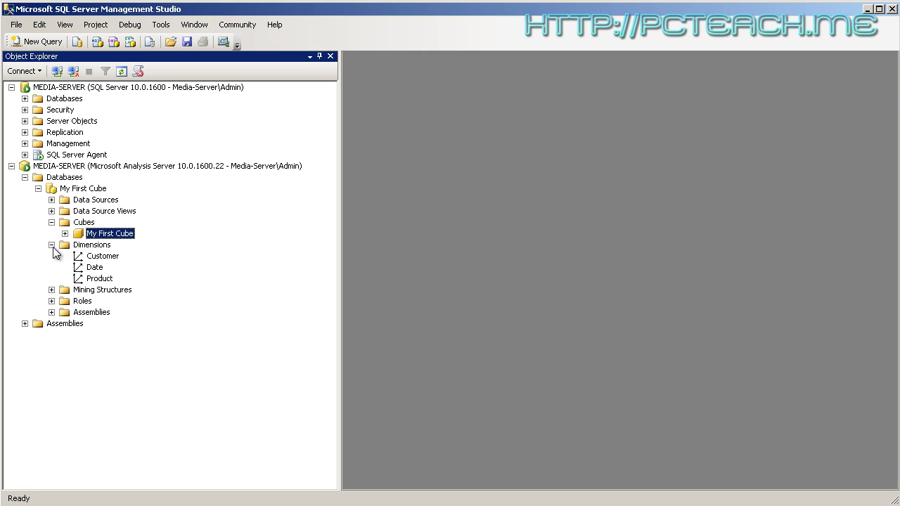
{"action": "left_click", "coordinate": [92, 257]}
{"action": "right_click", "coordinate": [93, 259]}
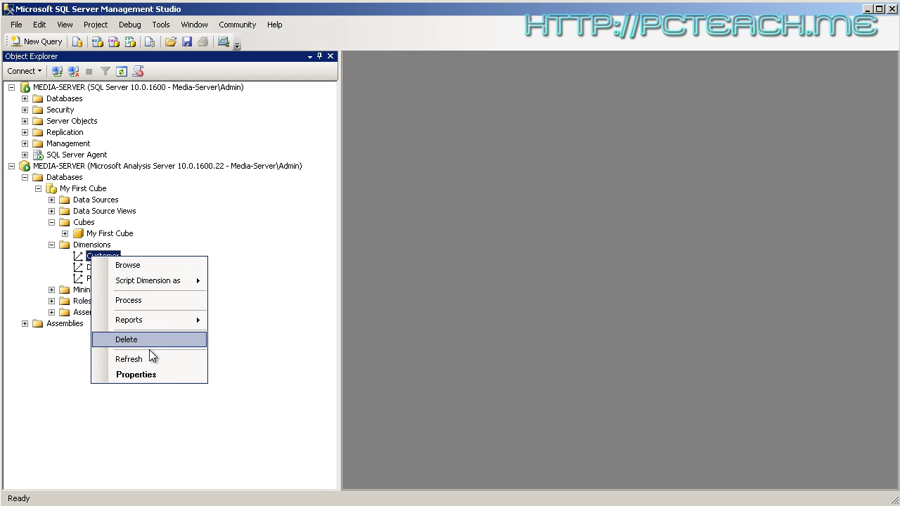
{"action": "left_click", "coordinate": [146, 374]}
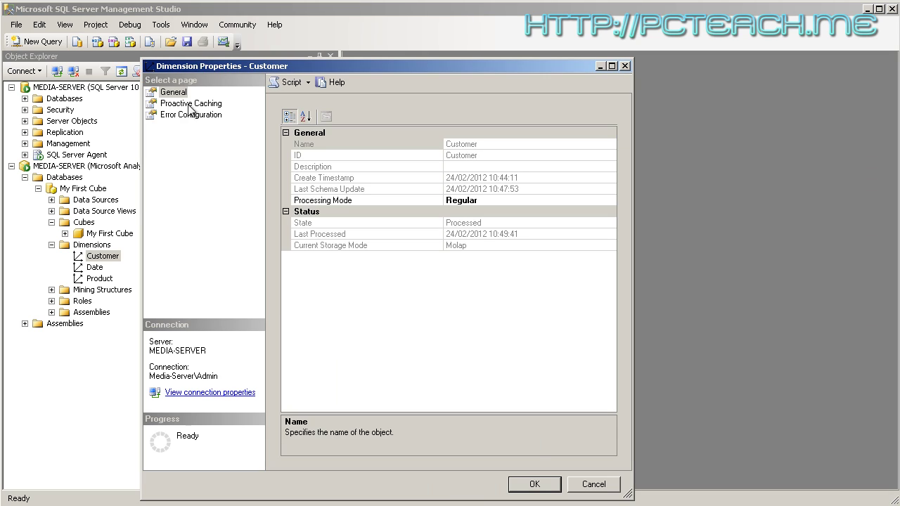
{"action": "left_click", "coordinate": [189, 104]}
{"action": "left_click", "coordinate": [198, 116]}
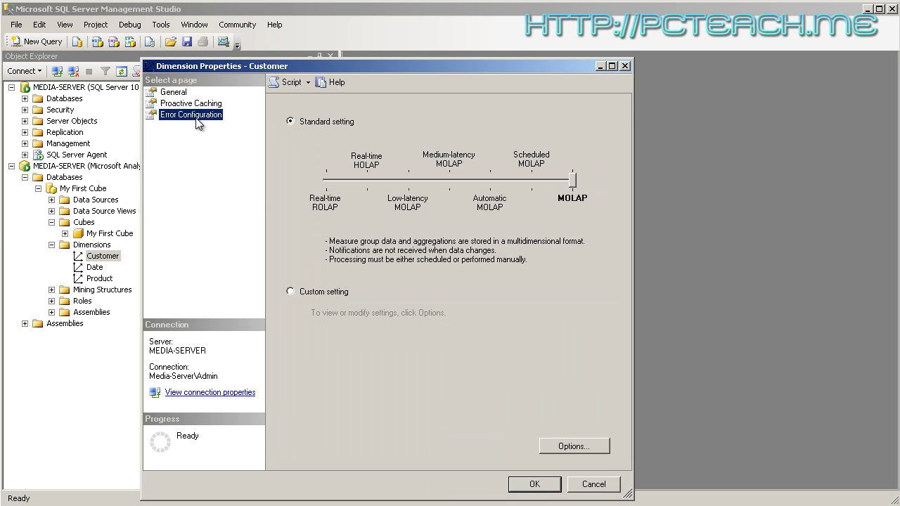
{"action": "left_click", "coordinate": [173, 92]}
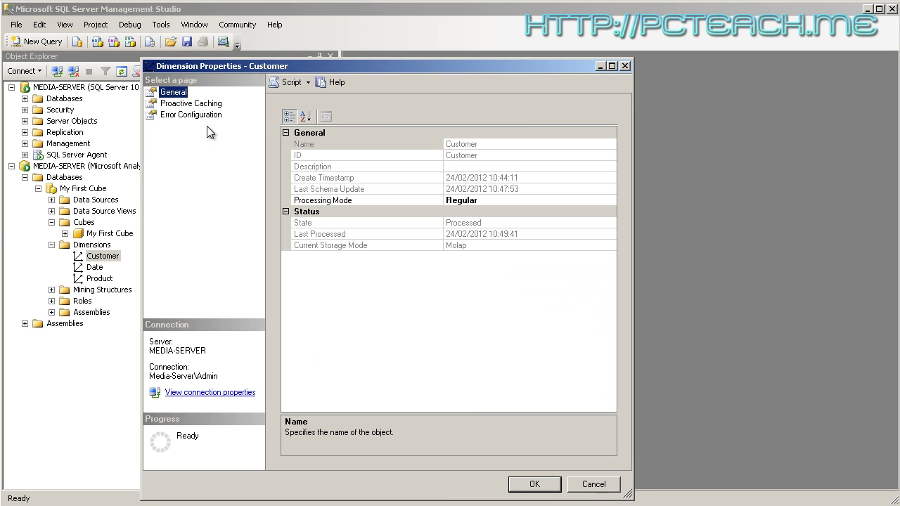
{"action": "left_click", "coordinate": [609, 486]}
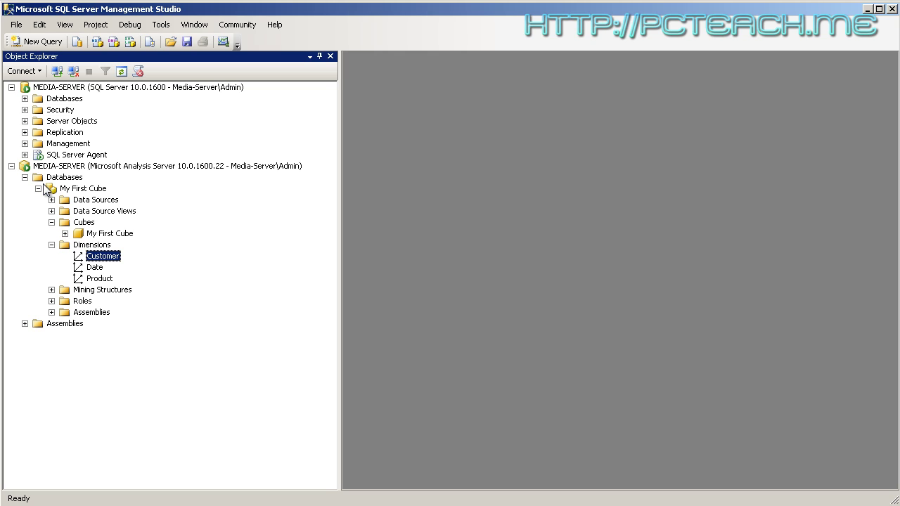
Collapse the Dimensions and Cubes folders and return to the Visual Studio cube browser
{"action": "left_click", "coordinate": [51, 245]}
{"action": "left_click", "coordinate": [51, 222]}
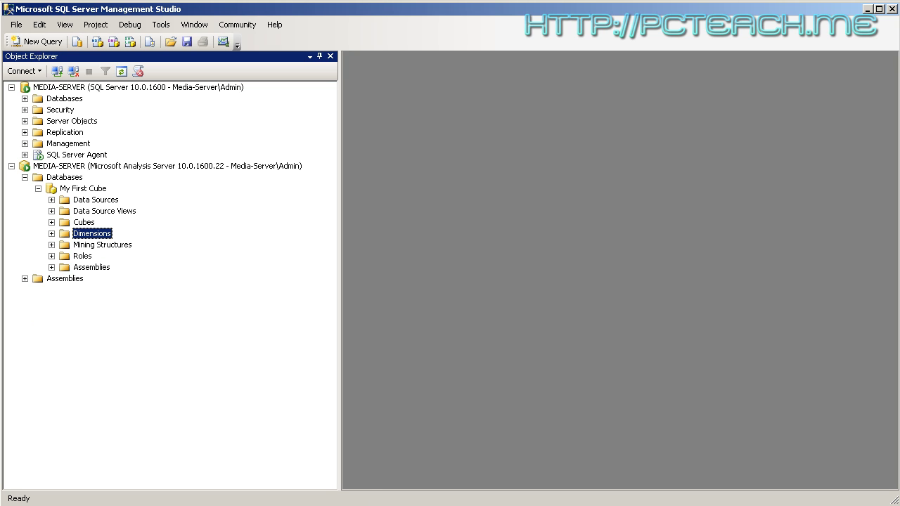
{"action": "key", "text": "alt+Tab"}
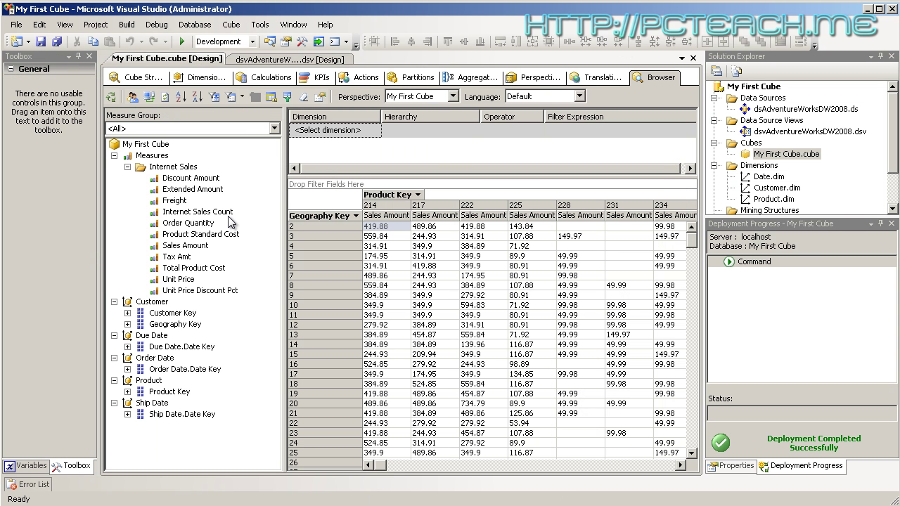